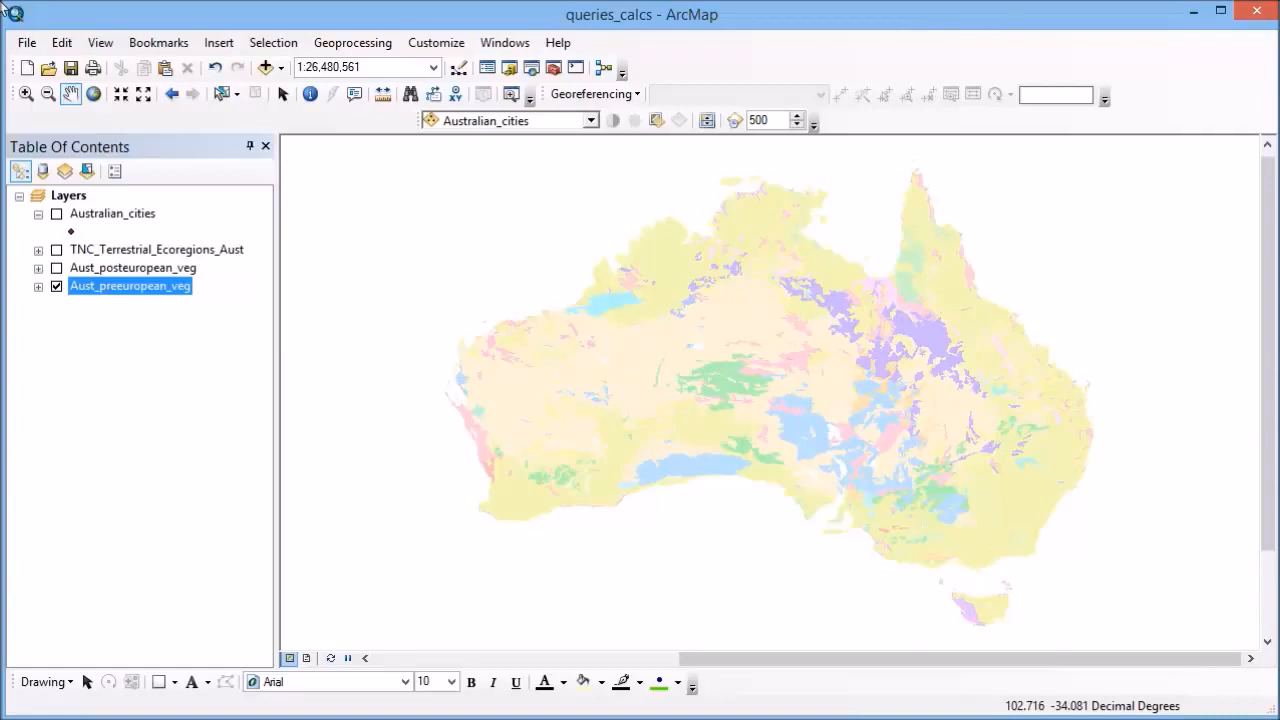
Open the attribute table of the Aust_preeuropean_veg layer and move its window clear of the layer list
right_click(144, 300)
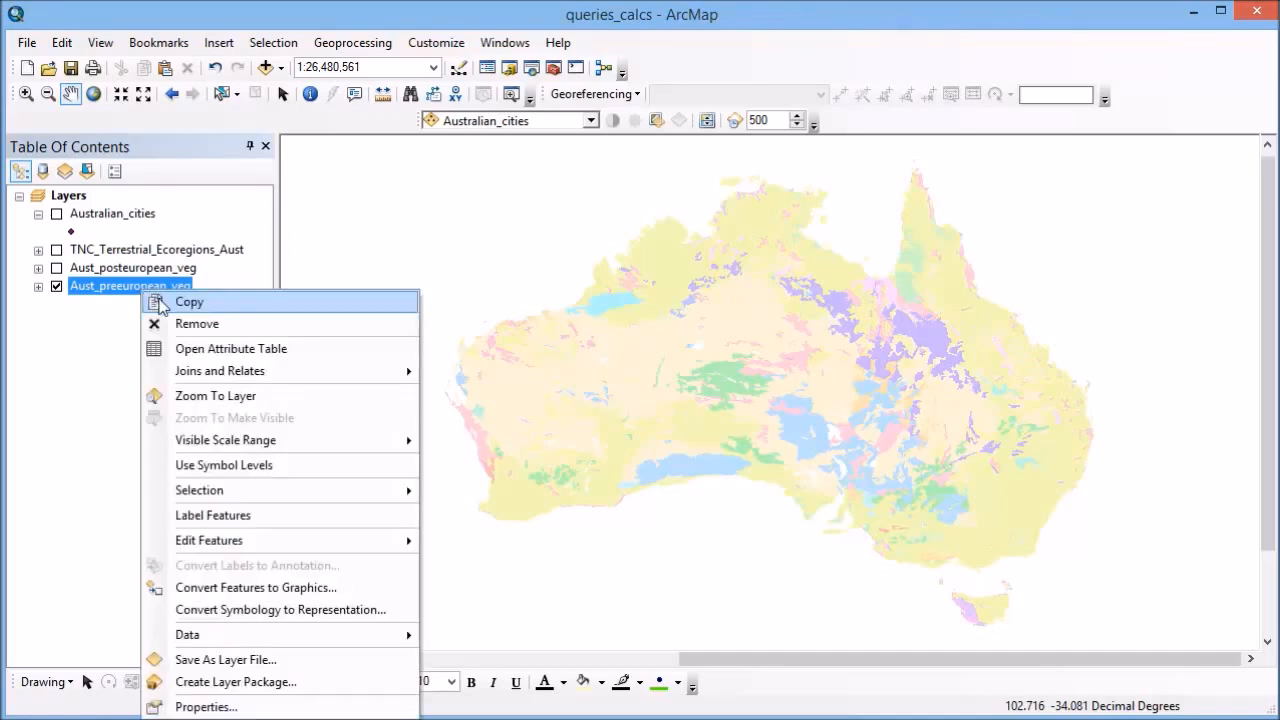
click(175, 350)
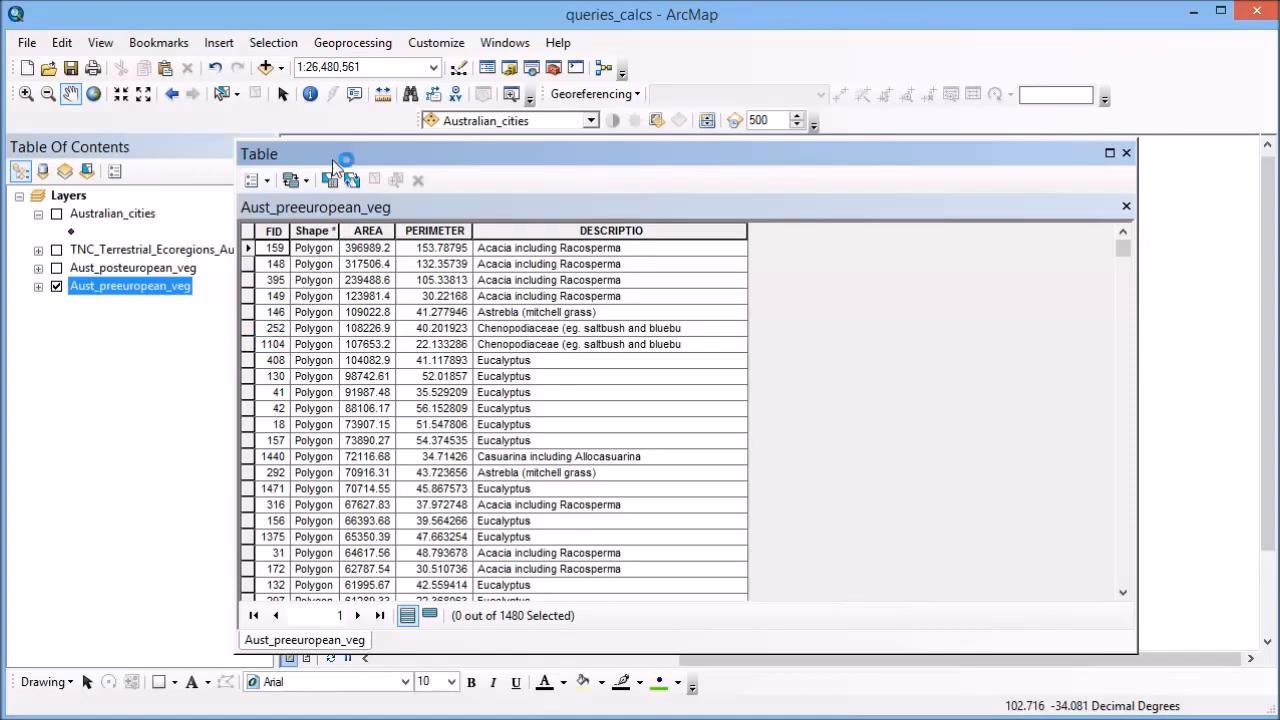
drag(332, 159, 538, 172)
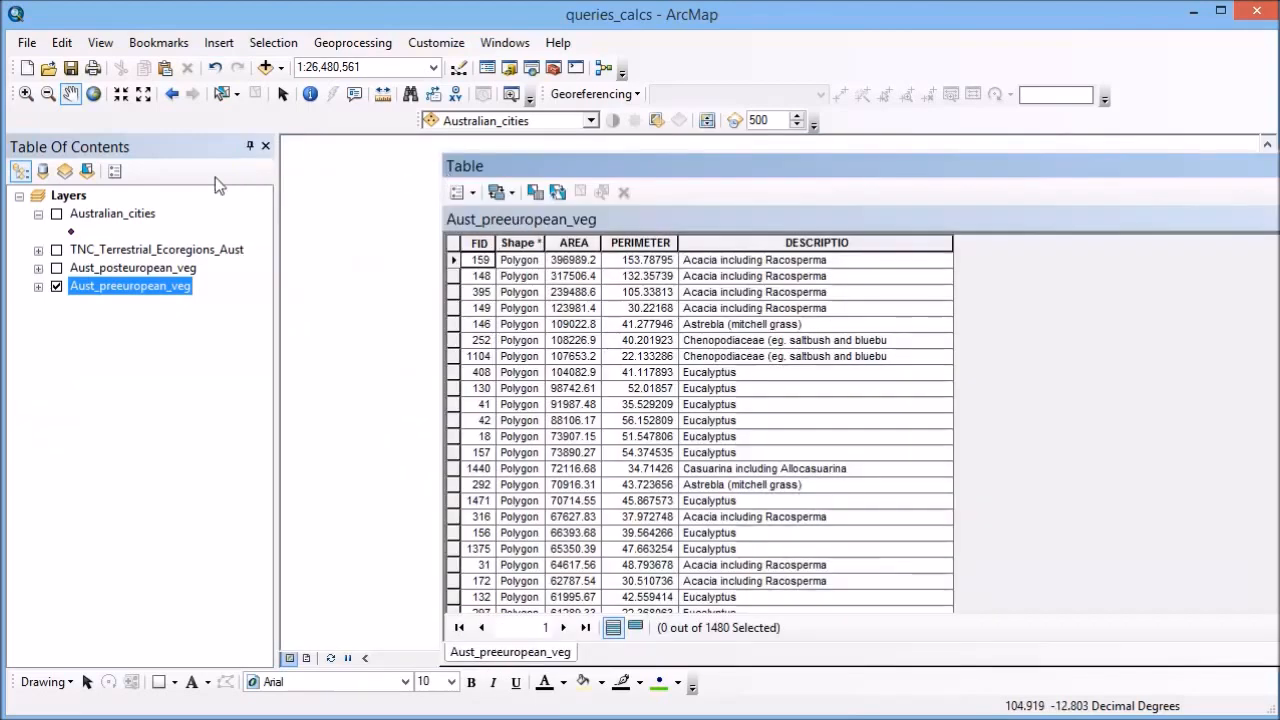
Examine the coordinate system of the Layers data frame and the world projections available for it
right_click(64, 201)
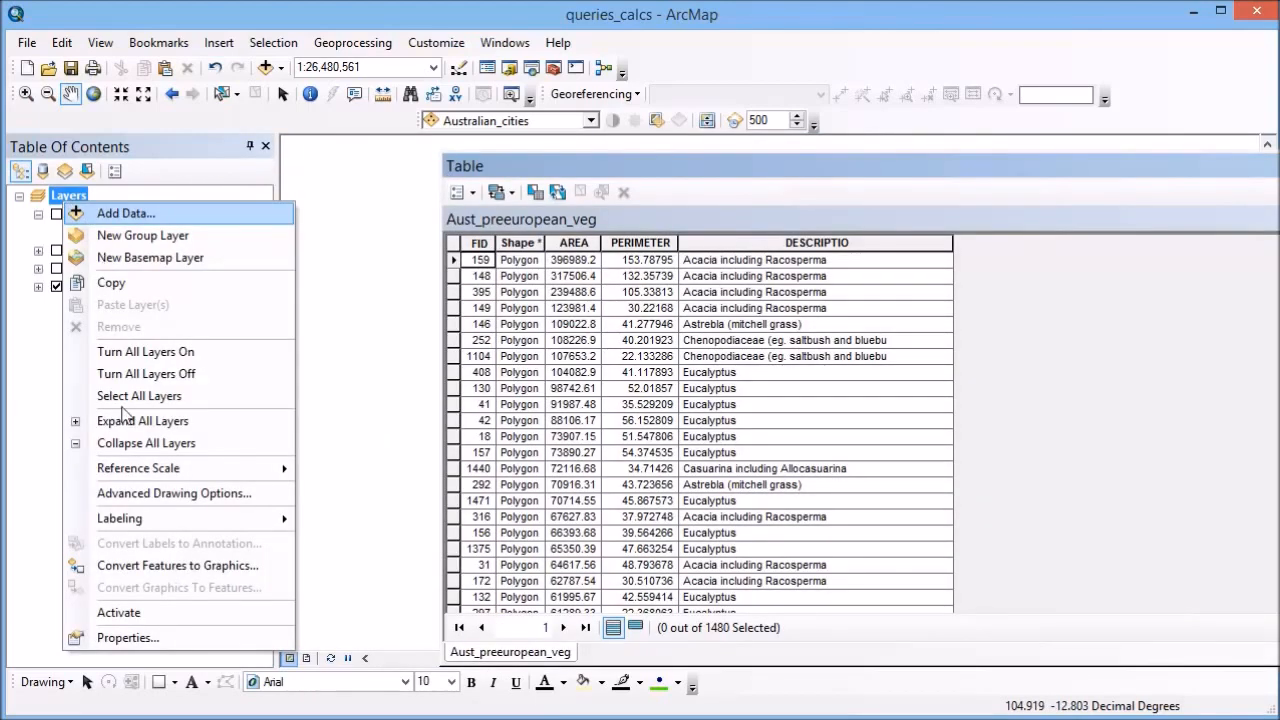
click(128, 638)
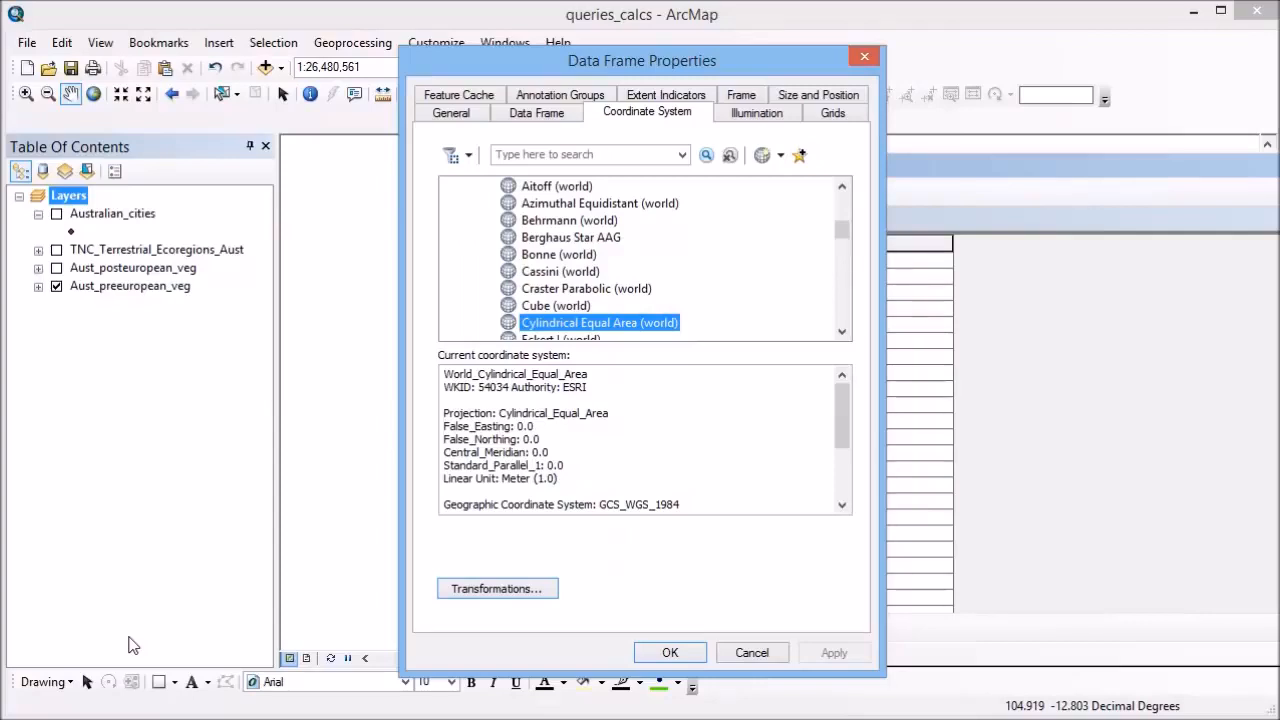
mouse_move(841, 228)
mouse_down()
mouse_move(841, 215)
mouse_move(846, 233)
mouse_up()
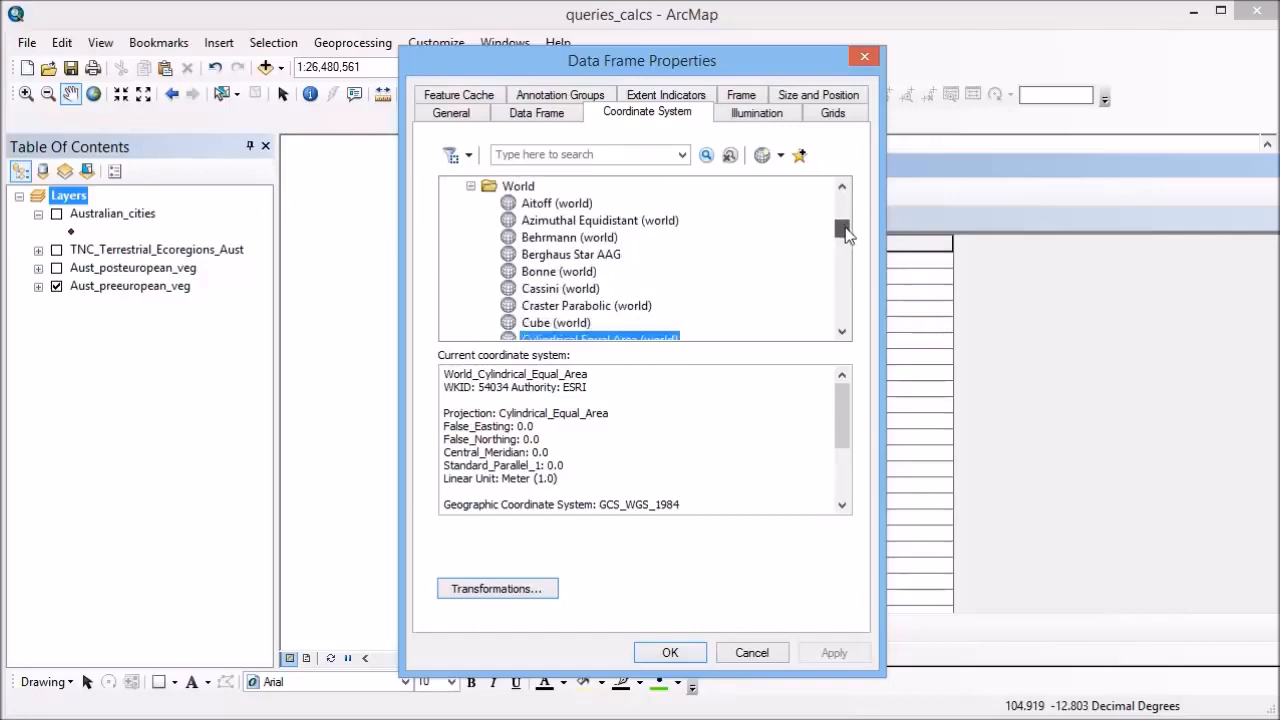
click(843, 333)
click(843, 333)
click(843, 333)
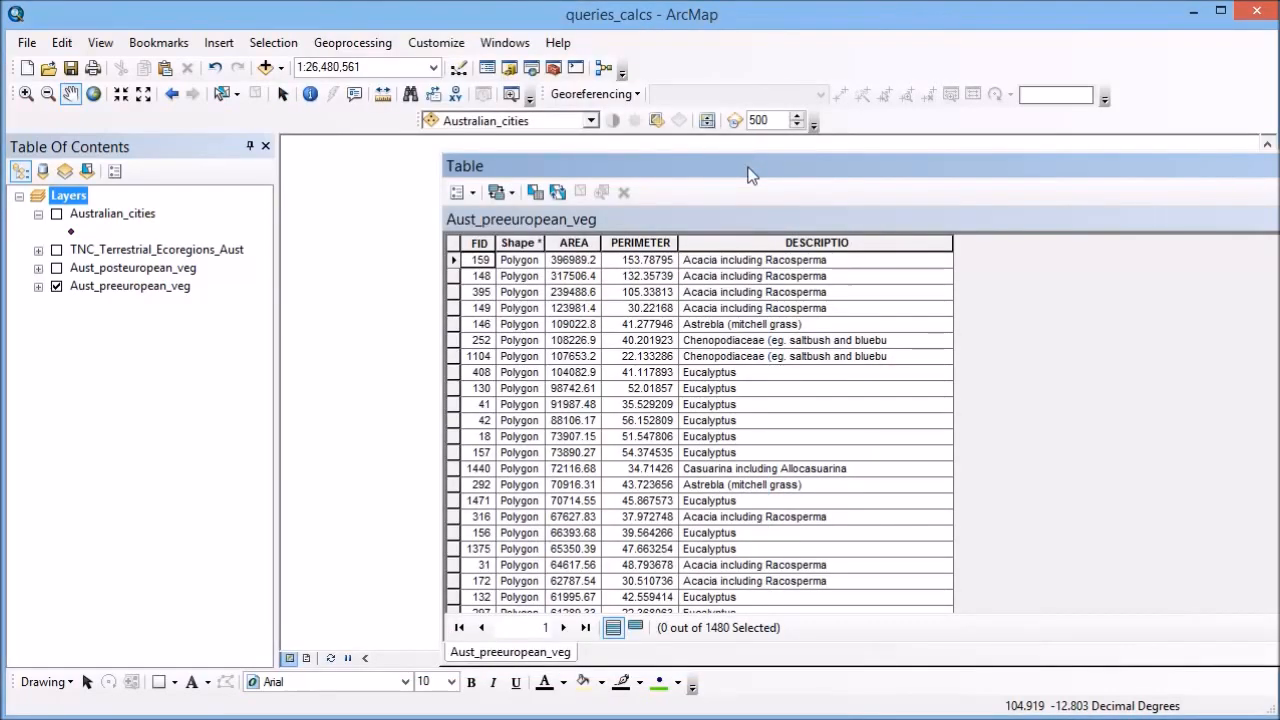
Open Calculate Geometry for the AREA field, accepting to calculate outside an edit session
double_click(458, 160)
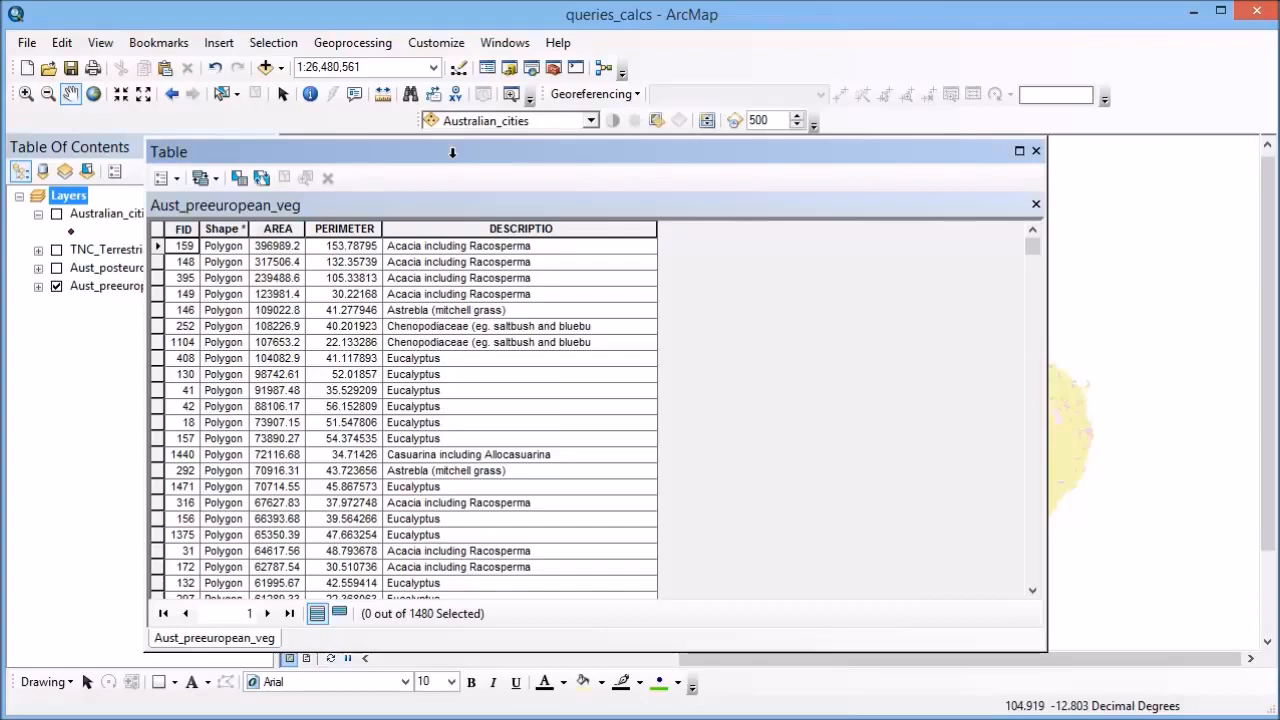
right_click(275, 229)
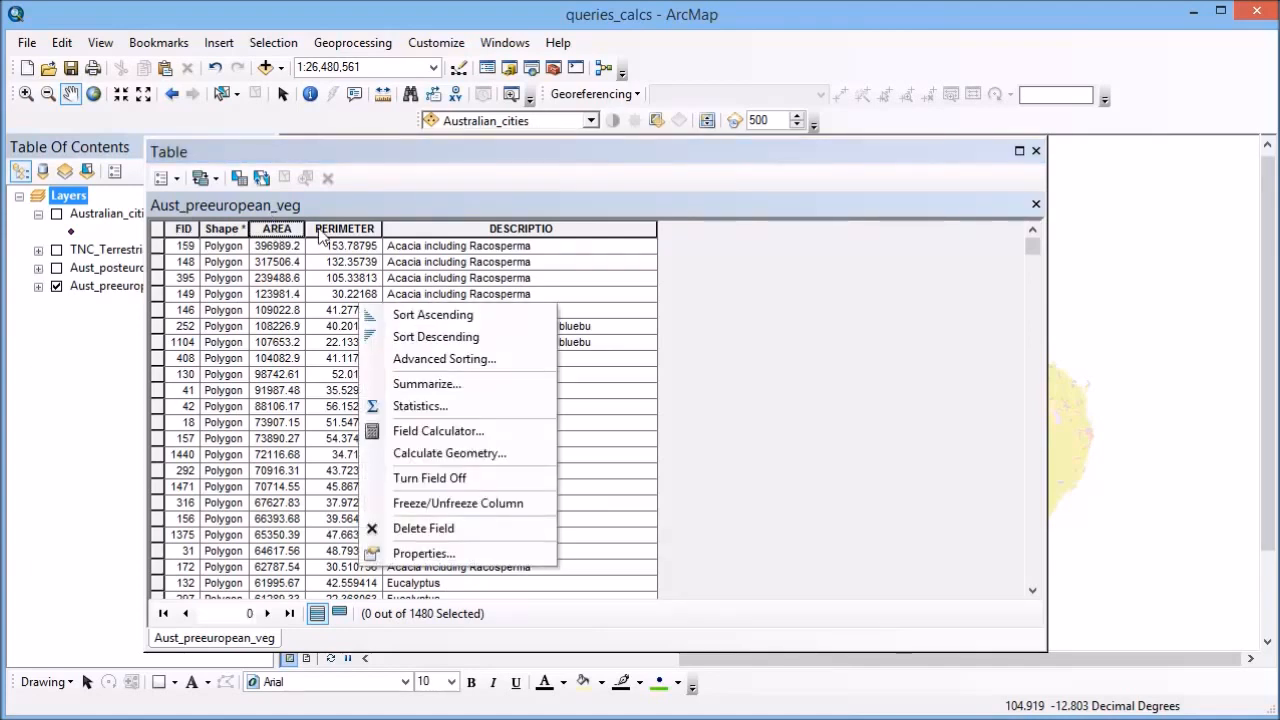
click(455, 455)
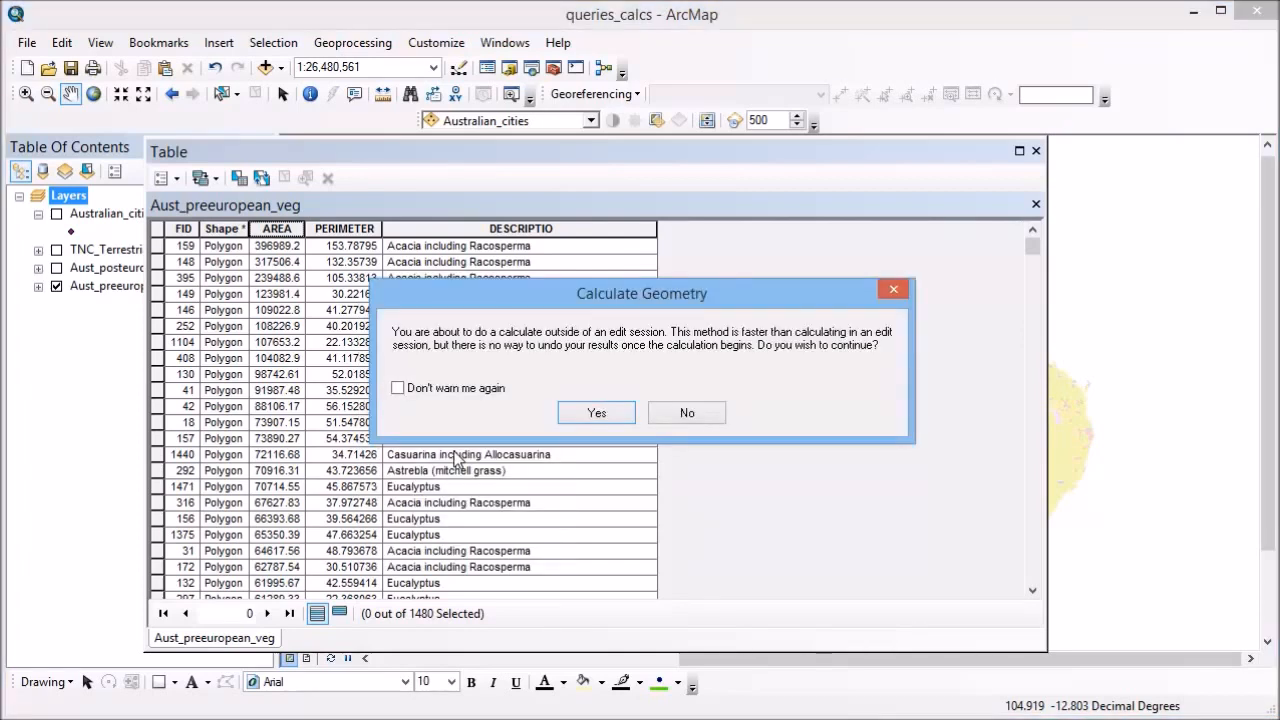
click(597, 414)
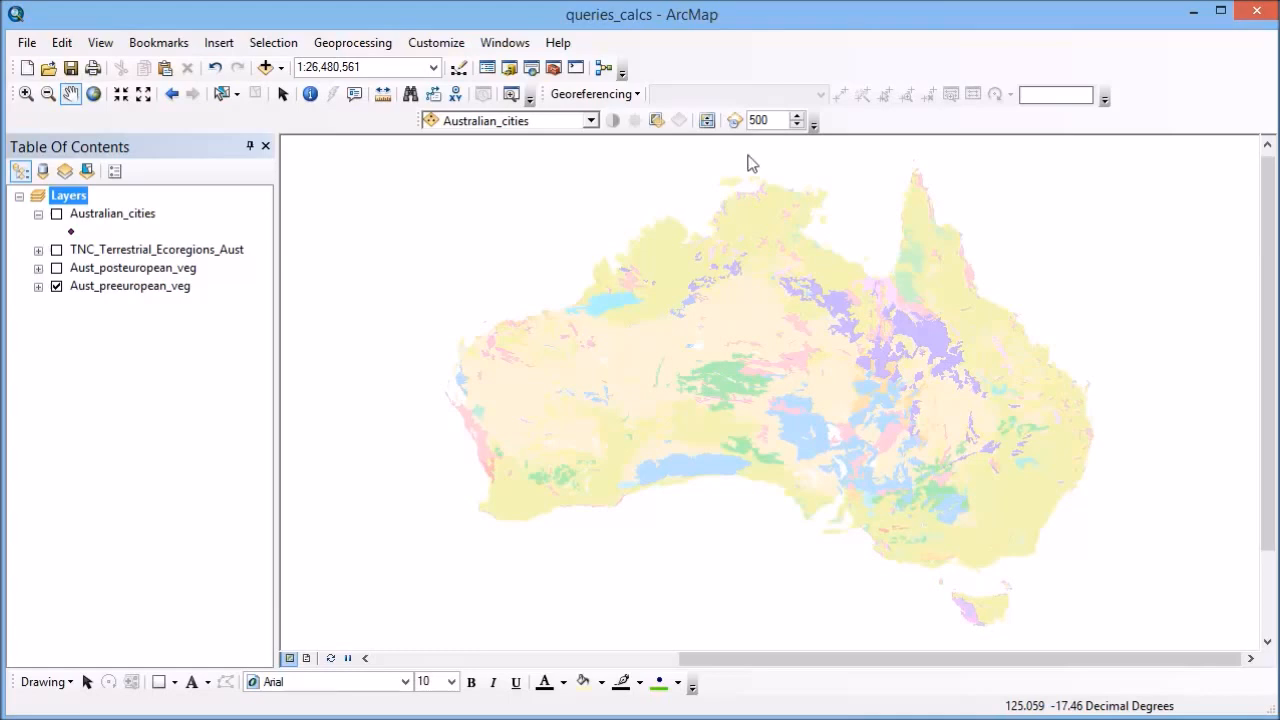
Reopen the Aust_preeuropean_veg attribute table and select by attributes the records where "AREA" >50000
right_click(142, 290)
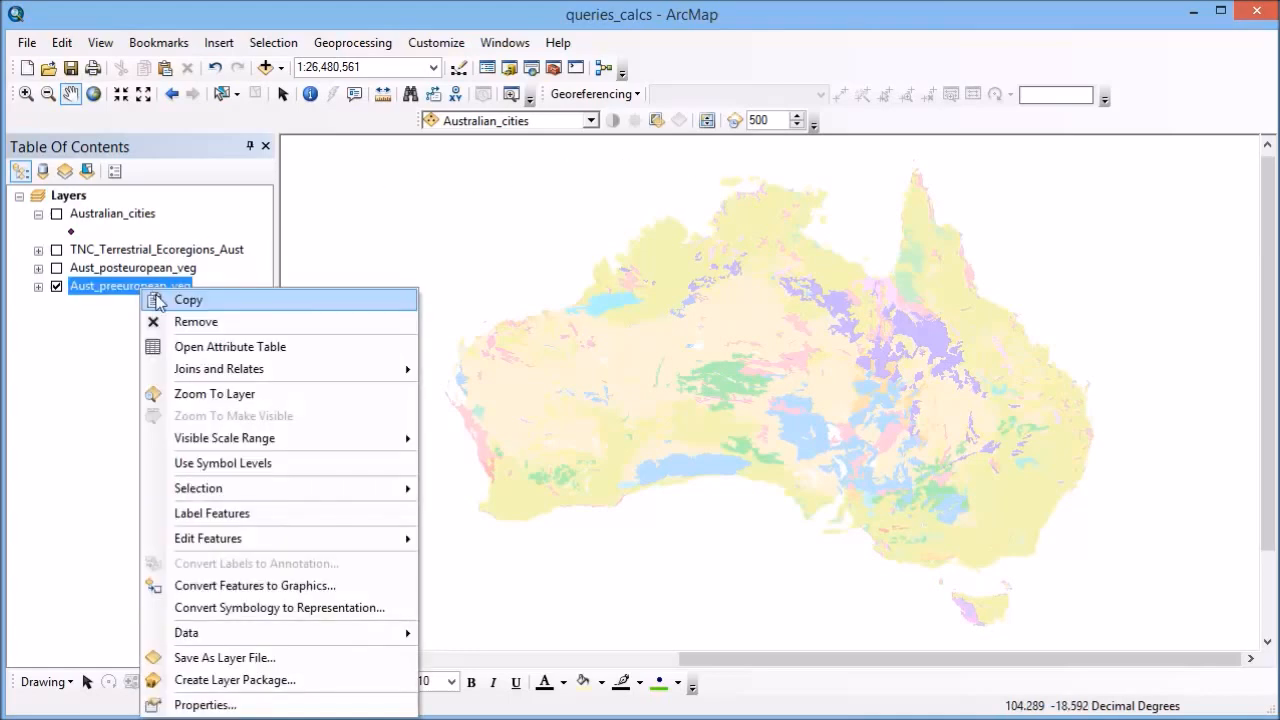
click(178, 347)
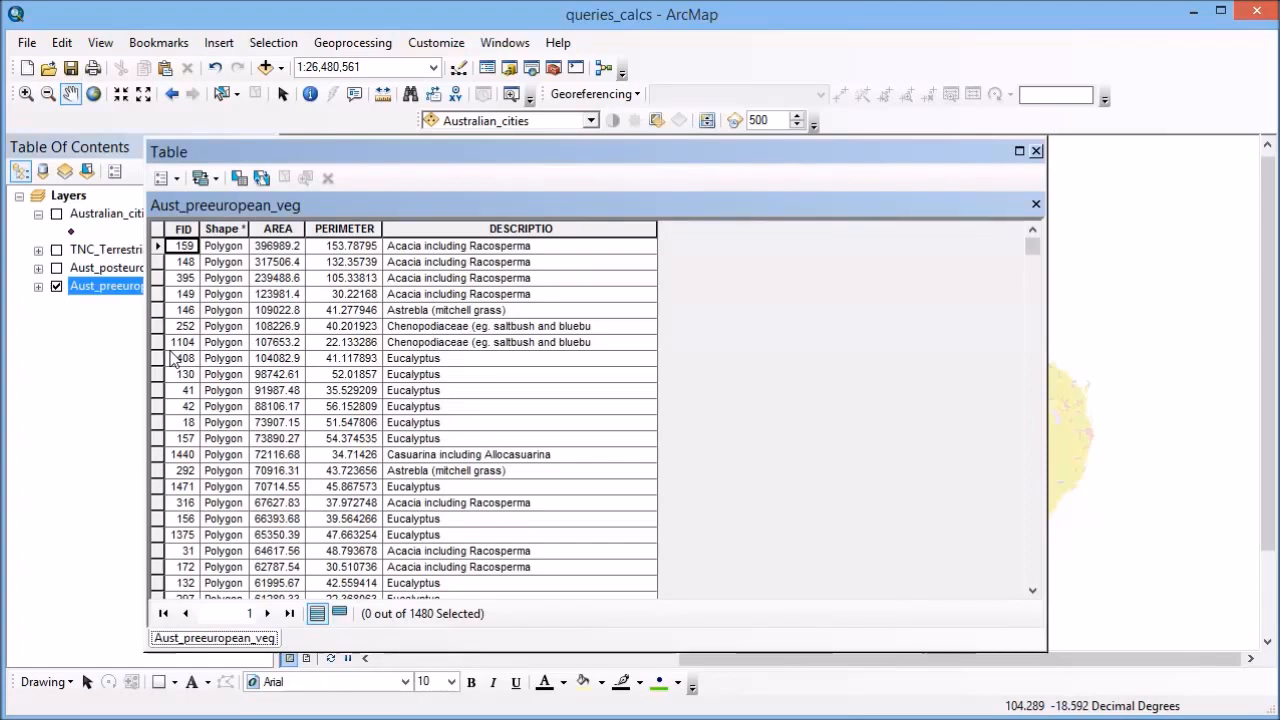
click(178, 180)
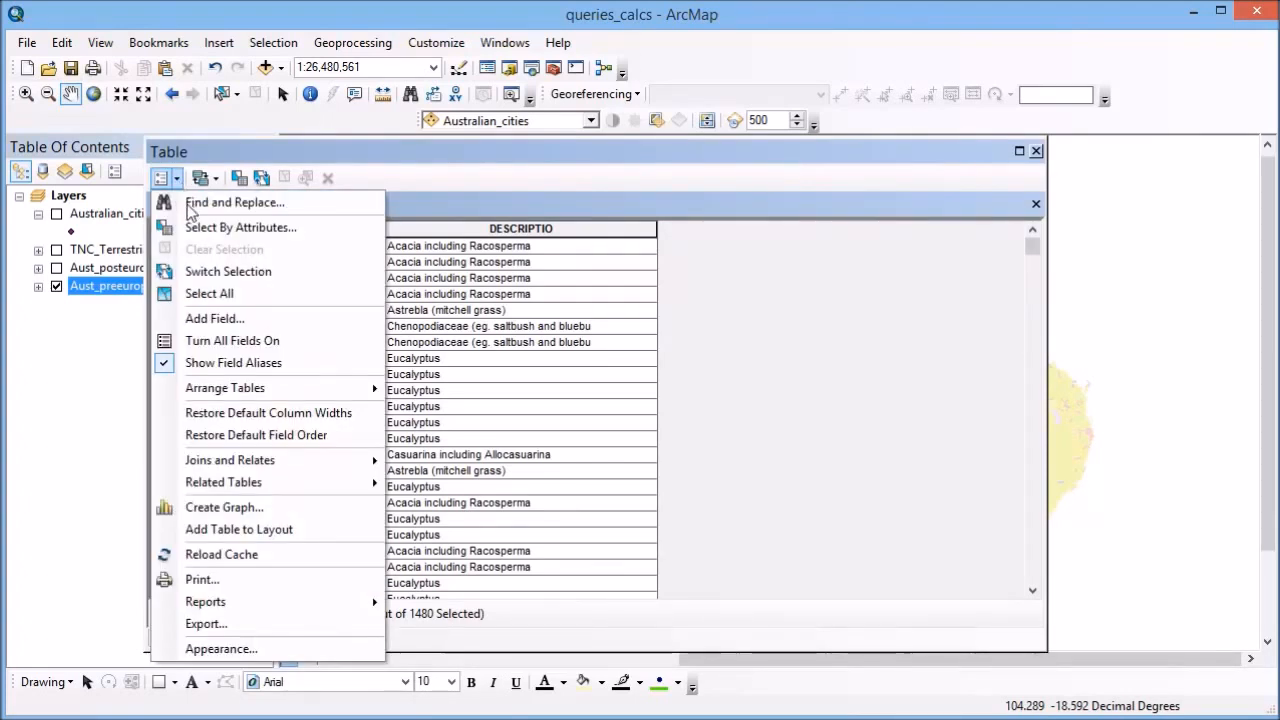
click(192, 236)
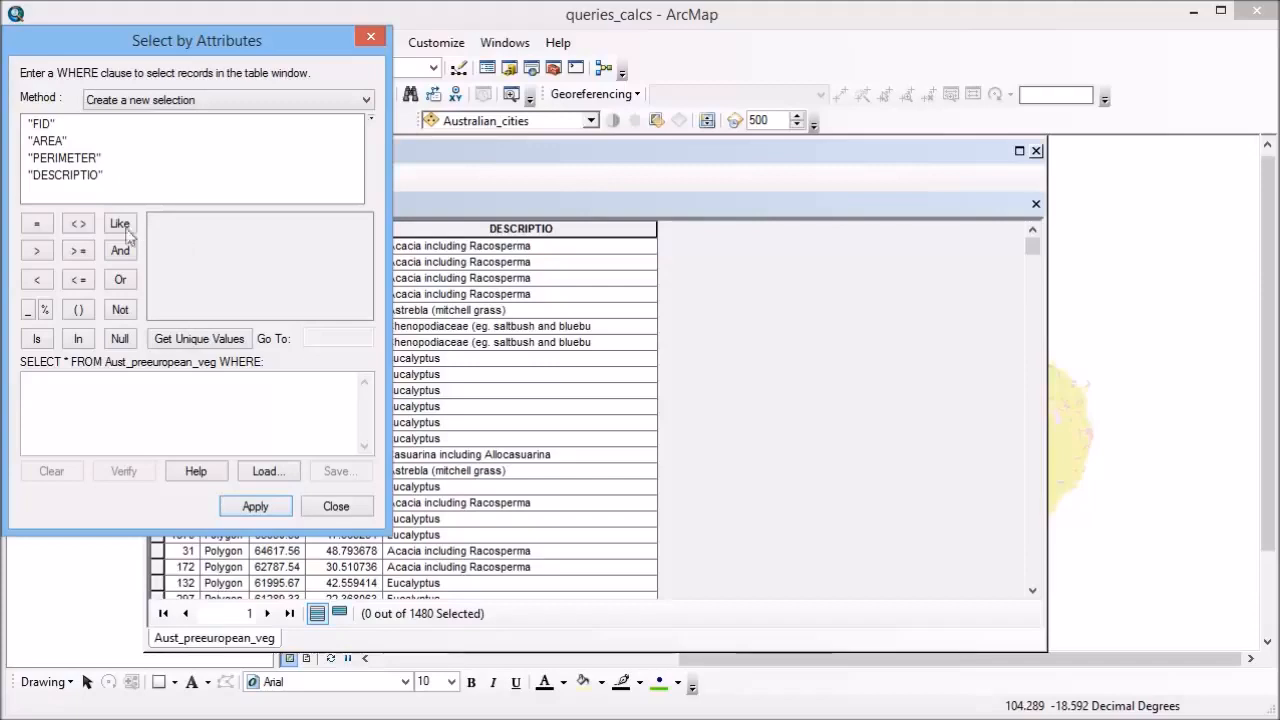
double_click(55, 150)
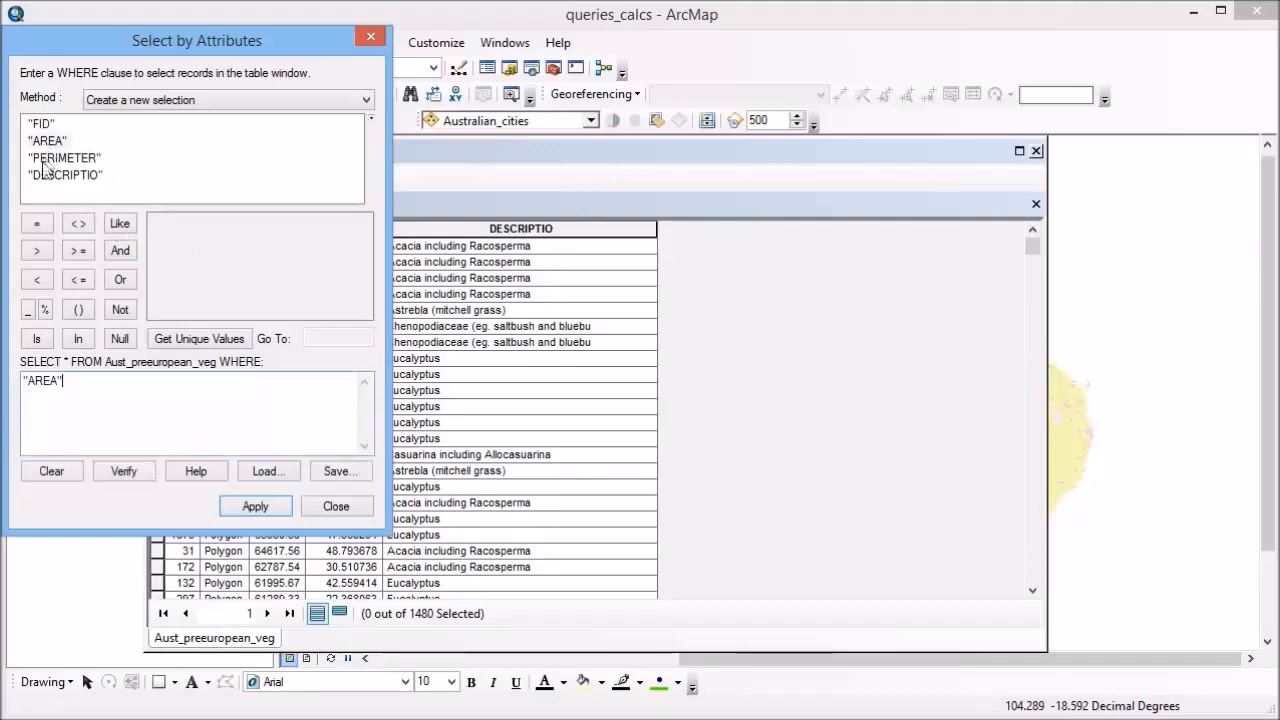
click(37, 250)
text(50000)
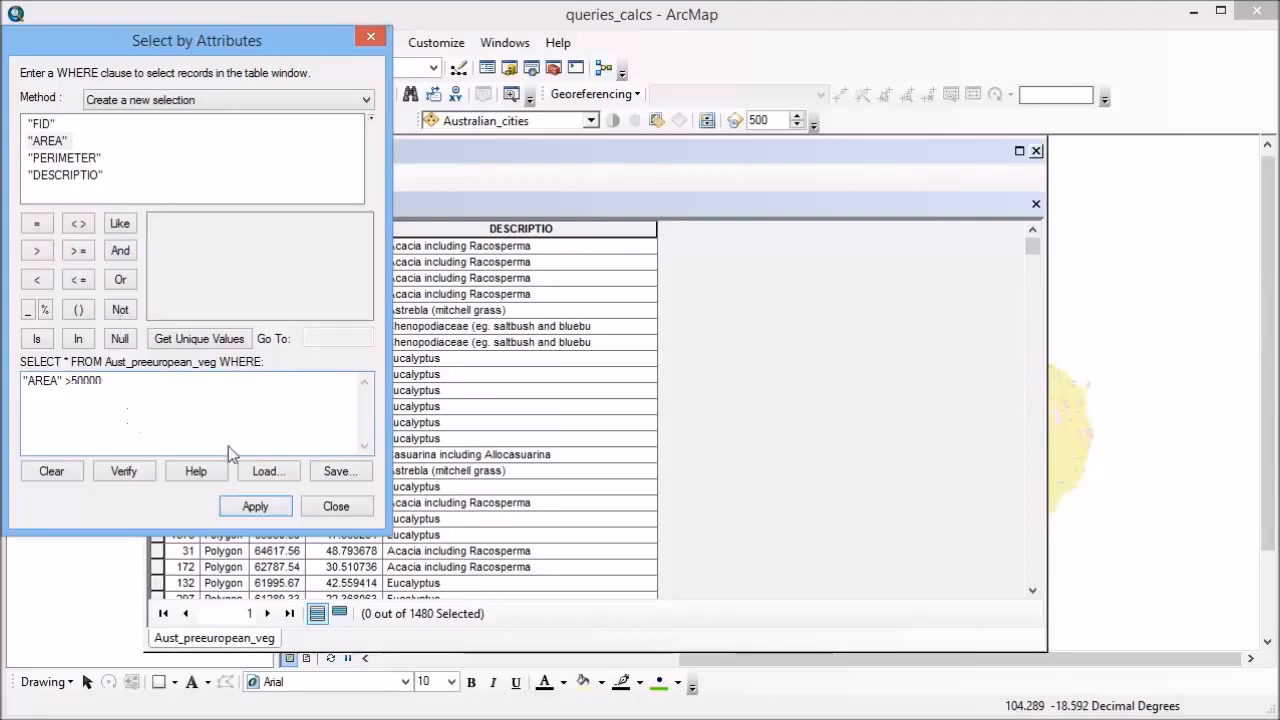
click(251, 506)
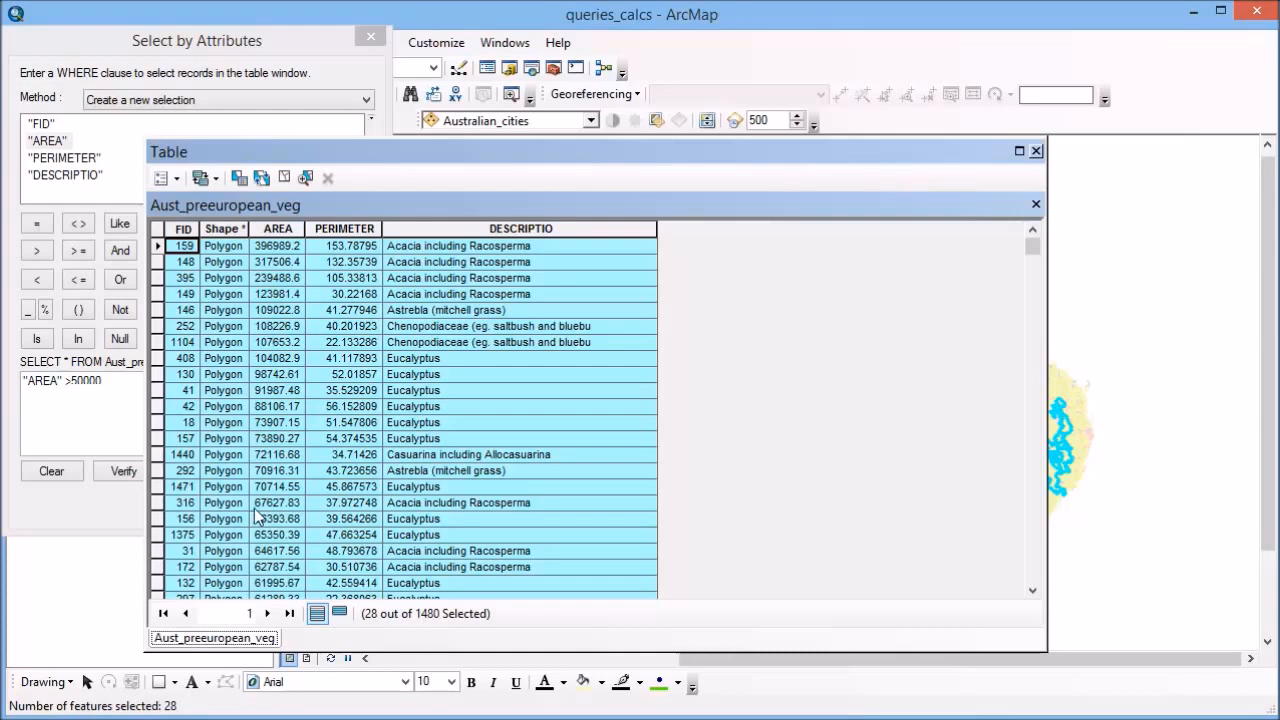
View only the selected records, return to all records, and narrow and move the table to examine the selection on the map
click(341, 615)
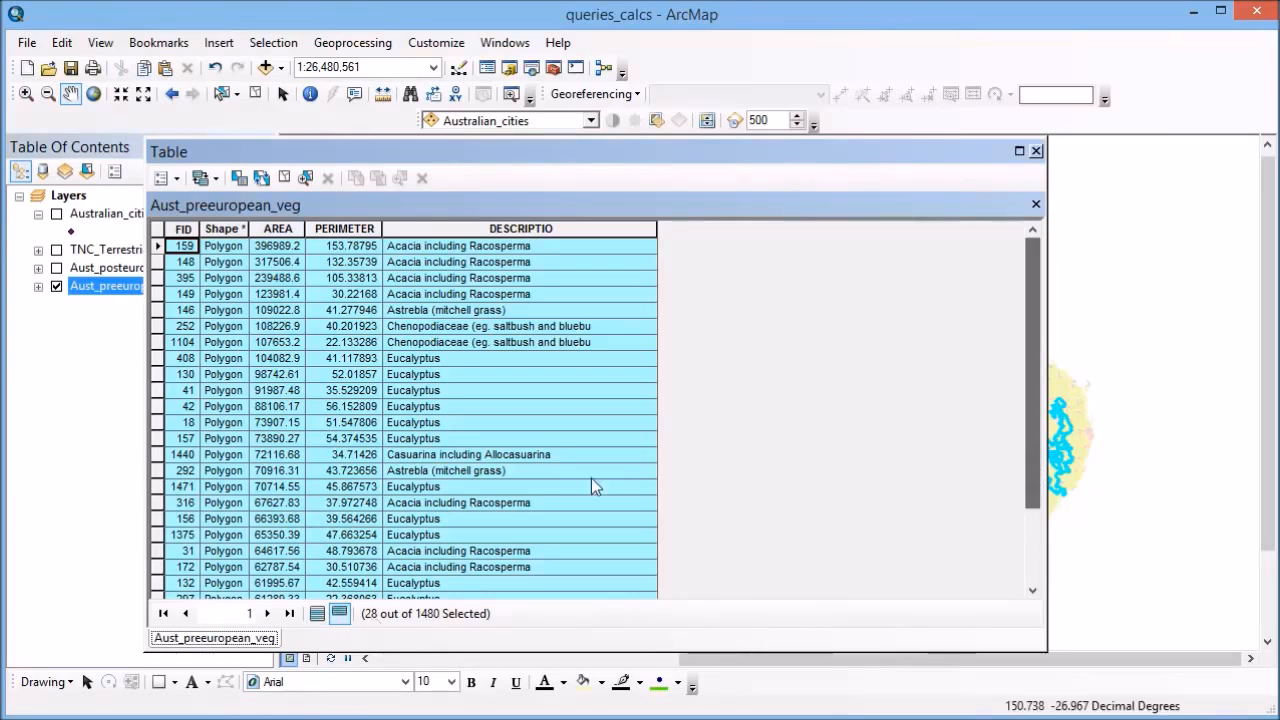
click(316, 615)
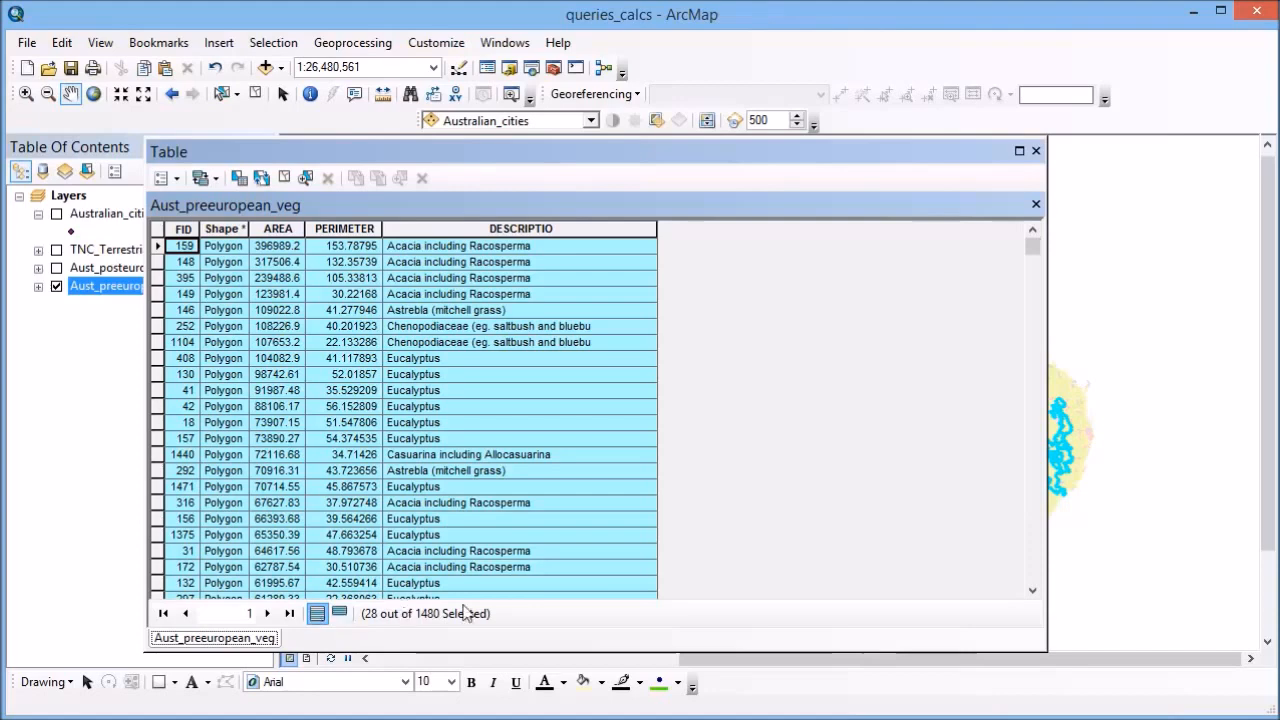
mouse_move(1036, 253)
mouse_down()
mouse_move(1035, 290)
mouse_move(1035, 235)
mouse_up()
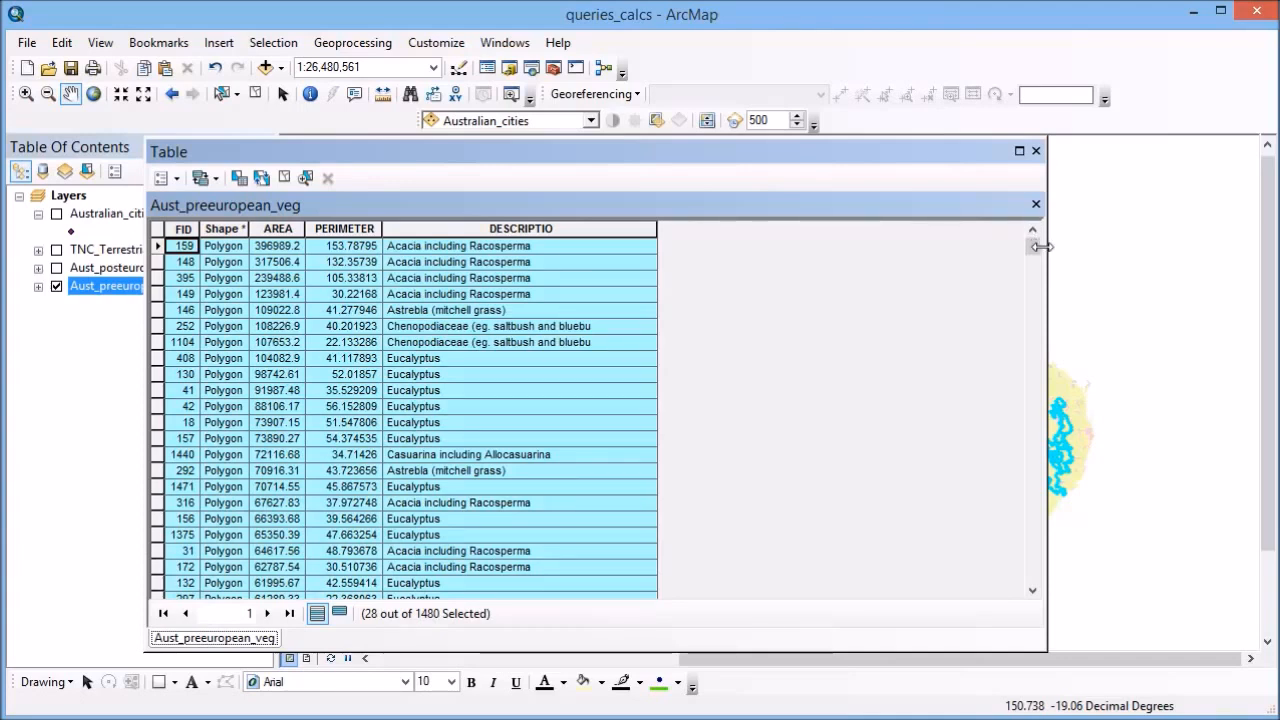
drag(1046, 294, 662, 292)
drag(559, 155, 394, 155)
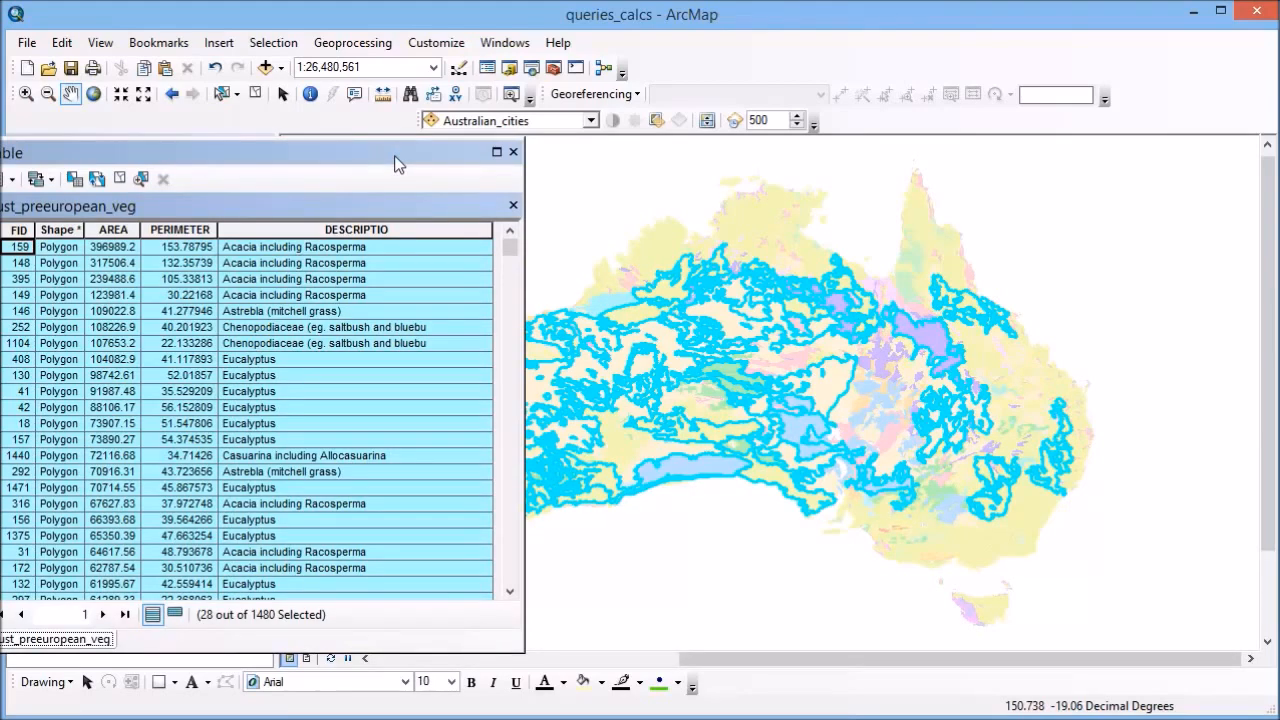
drag(429, 162, 858, 144)
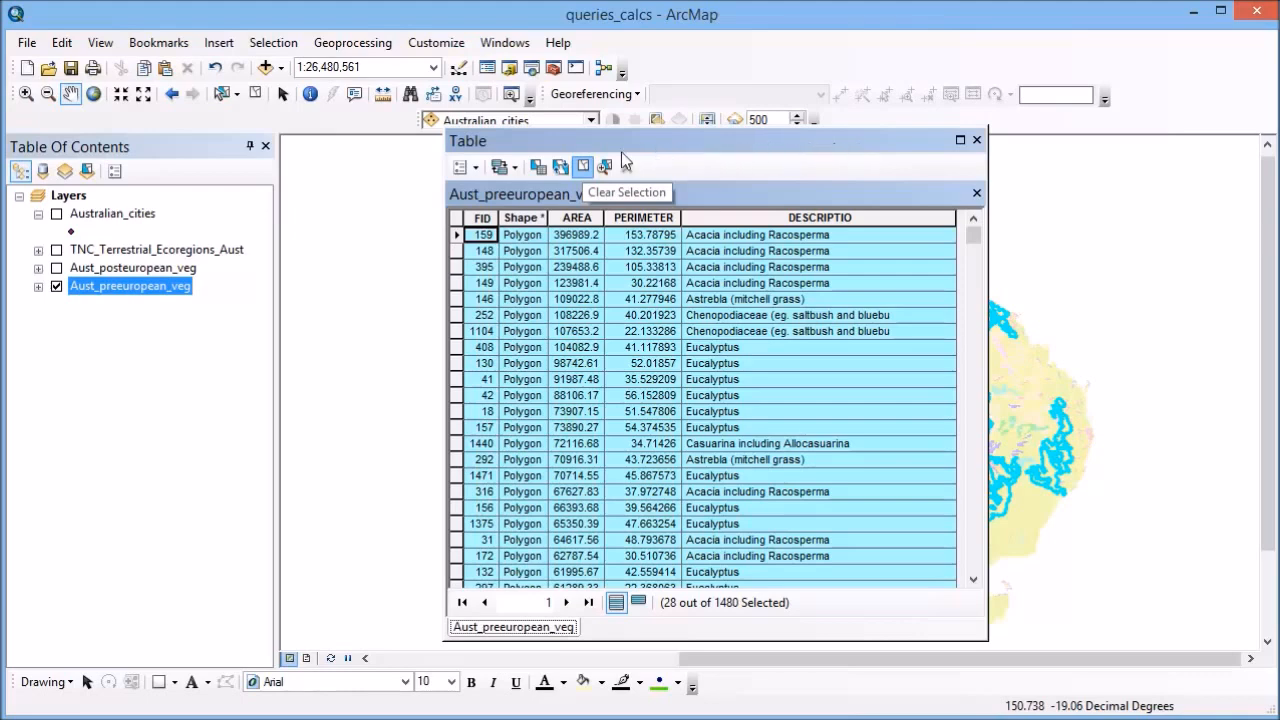
Clear the record selection and reposition the table so the map shows beside it
click(583, 166)
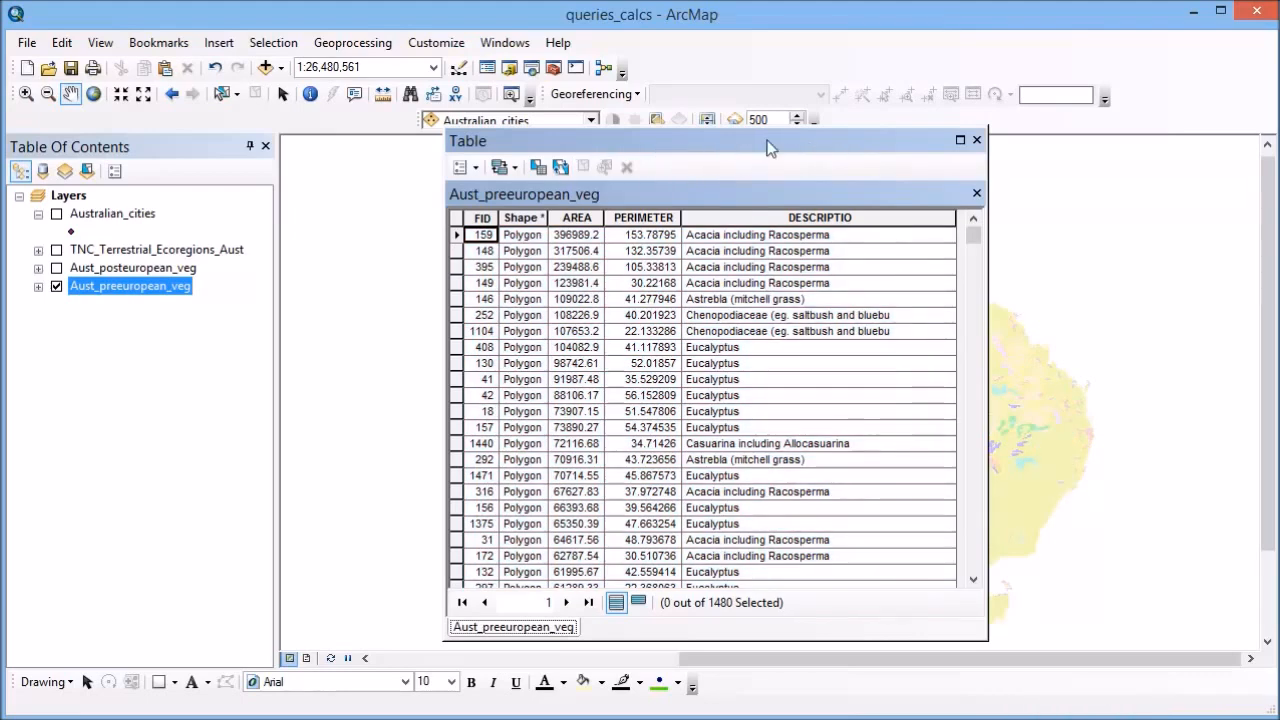
drag(644, 142, 387, 137)
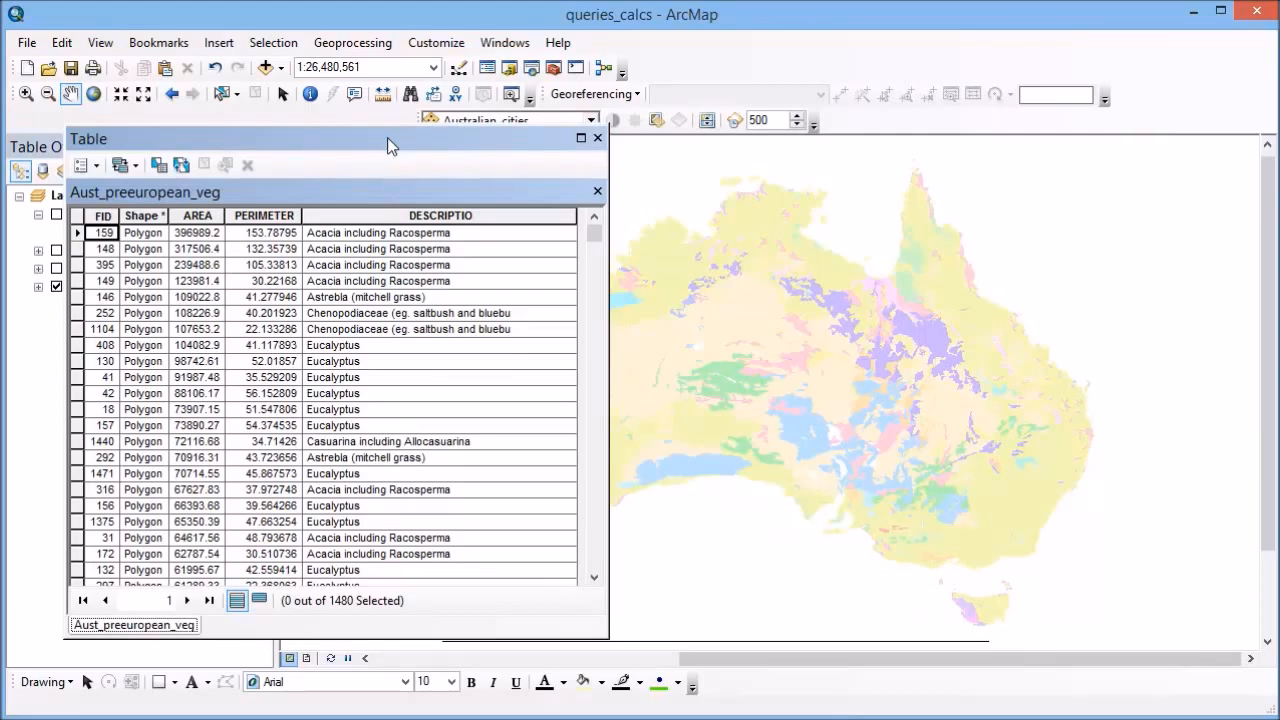
drag(387, 137, 545, 143)
Reapply the "AREA" >50000 attribute selection and move the table clear of the query dialog
click(297, 172)
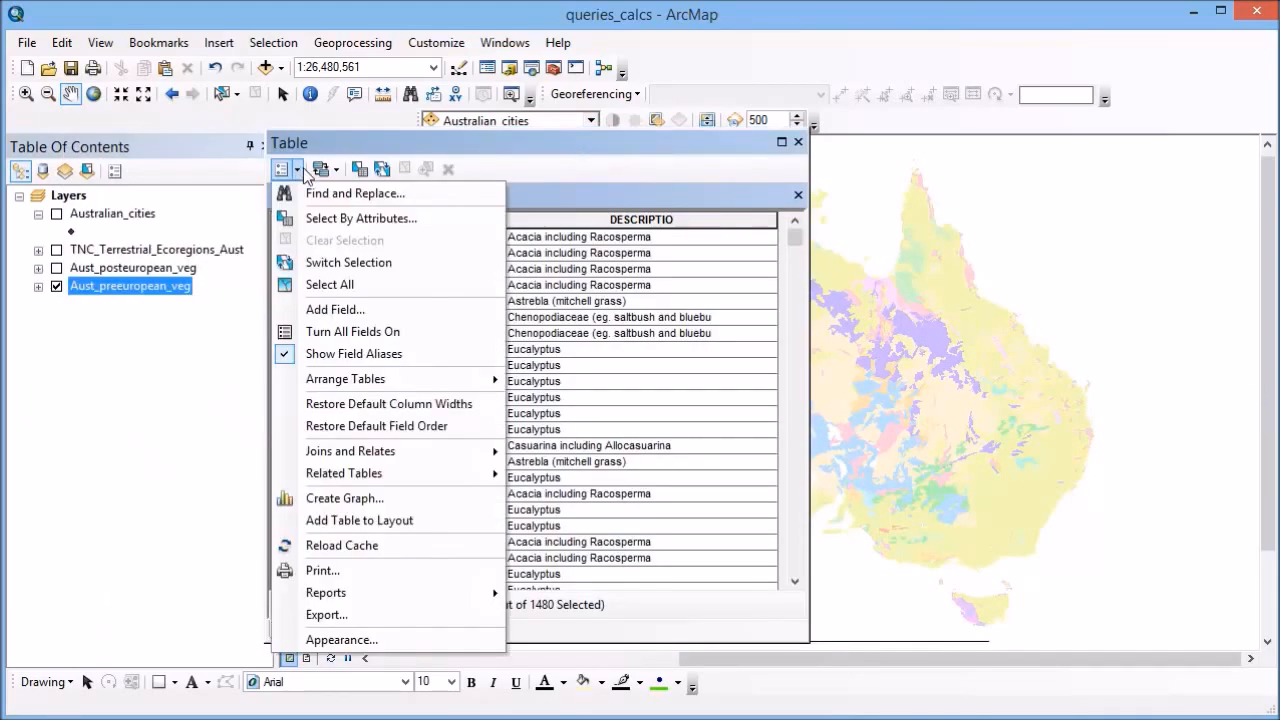
click(310, 215)
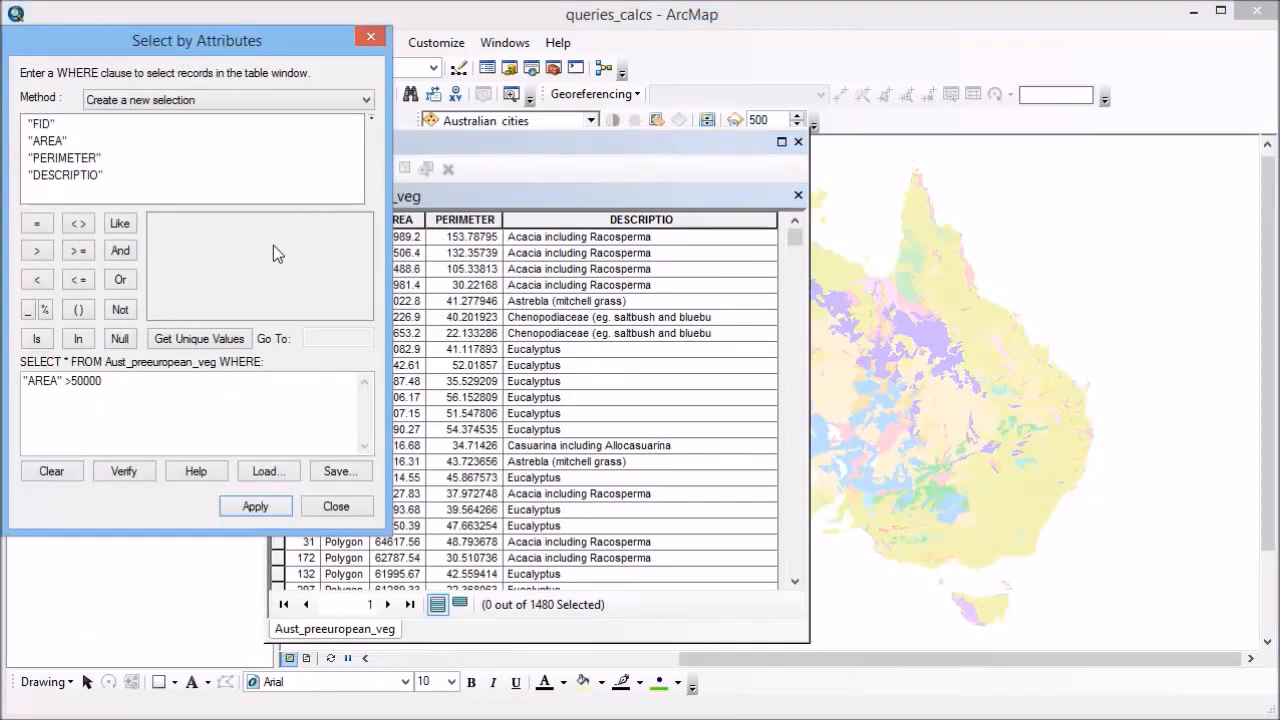
click(252, 507)
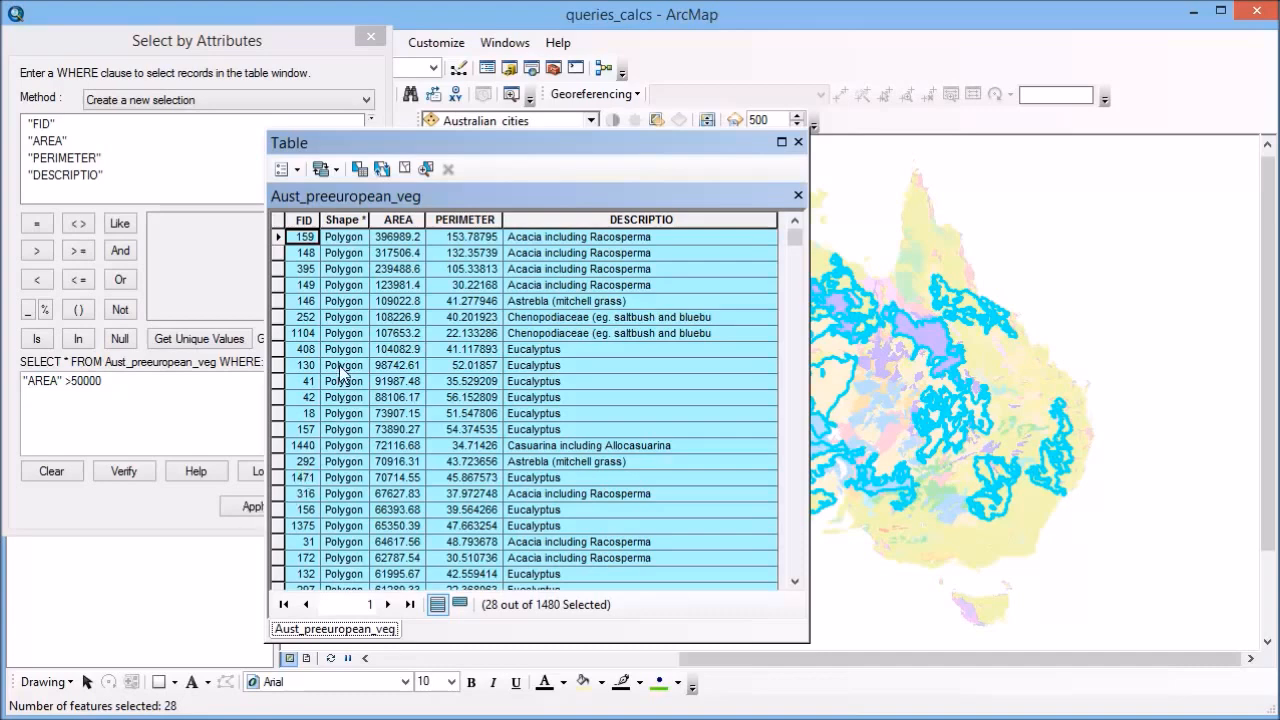
drag(356, 145, 544, 129)
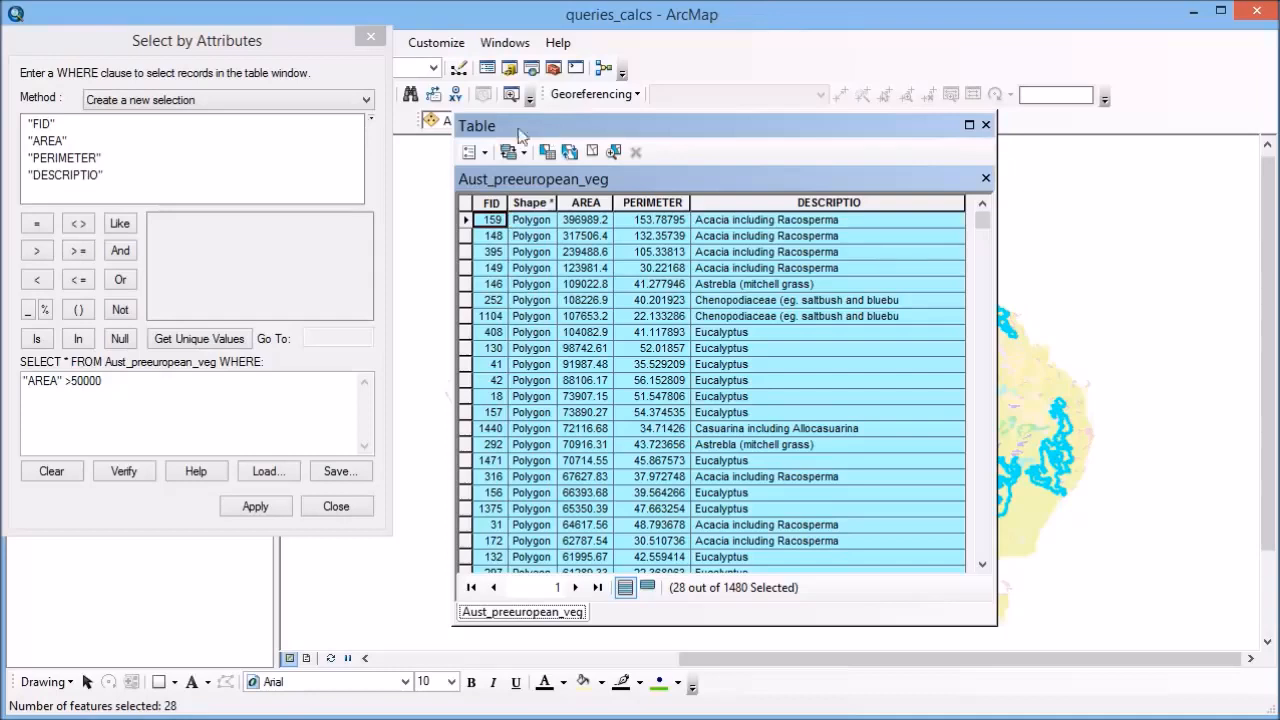
Set the selection method to Select from current selection and delete the existing WHERE clause
click(251, 99)
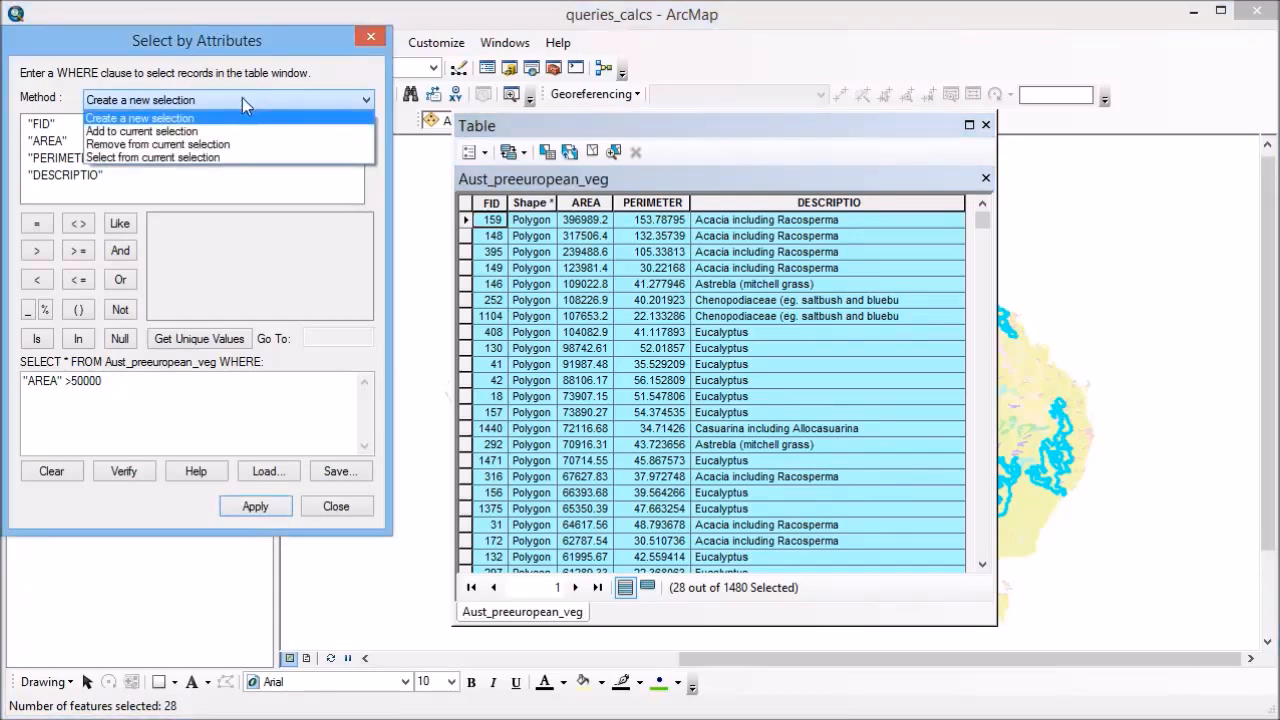
click(210, 158)
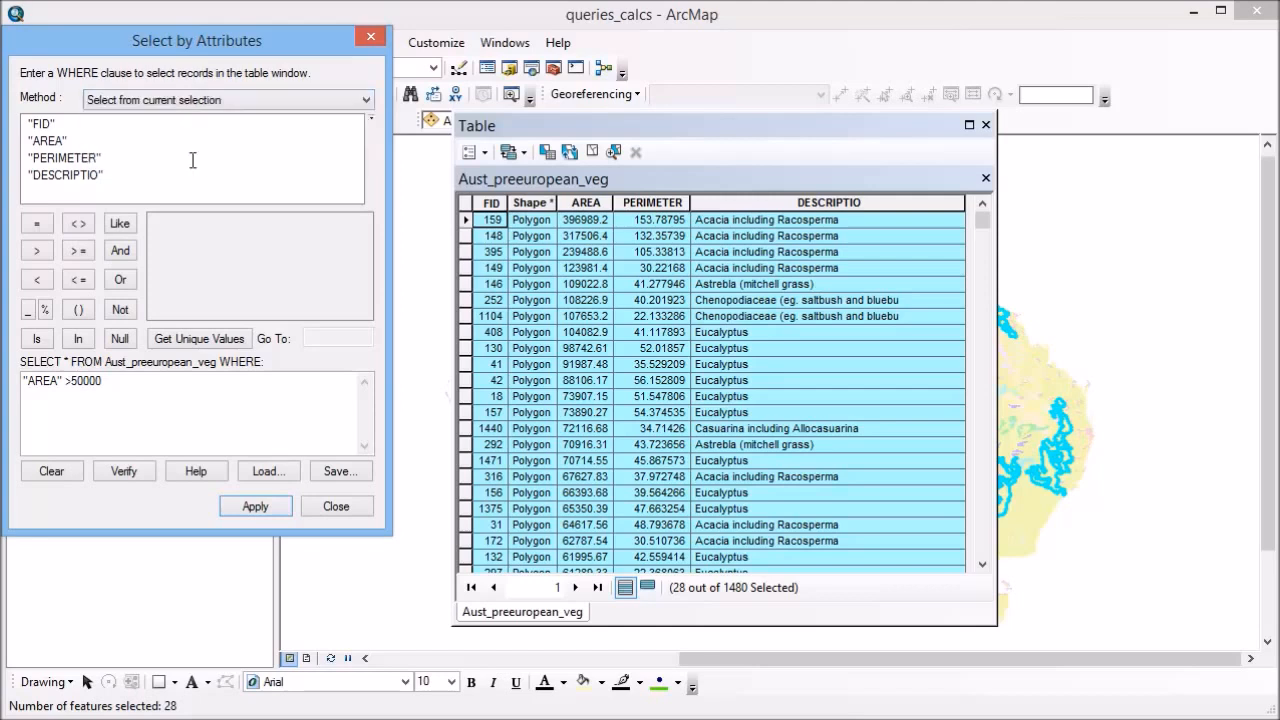
triple_click(118, 386)
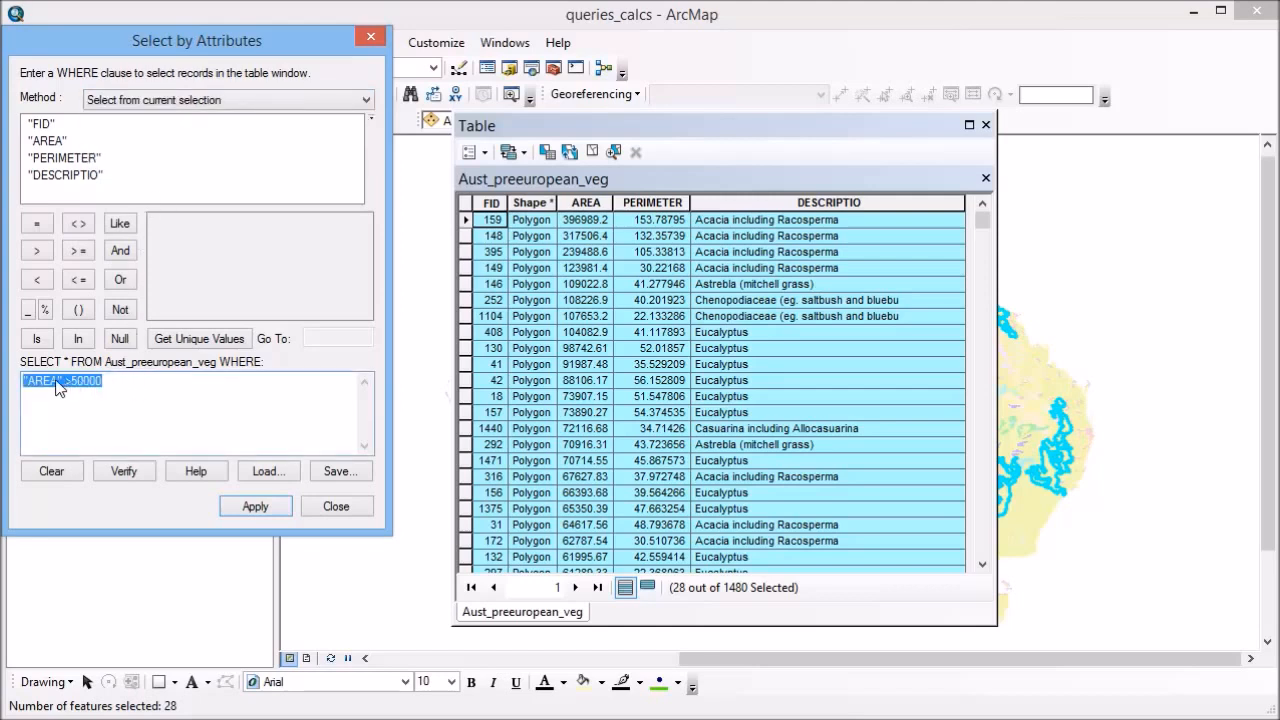
key(Delete)
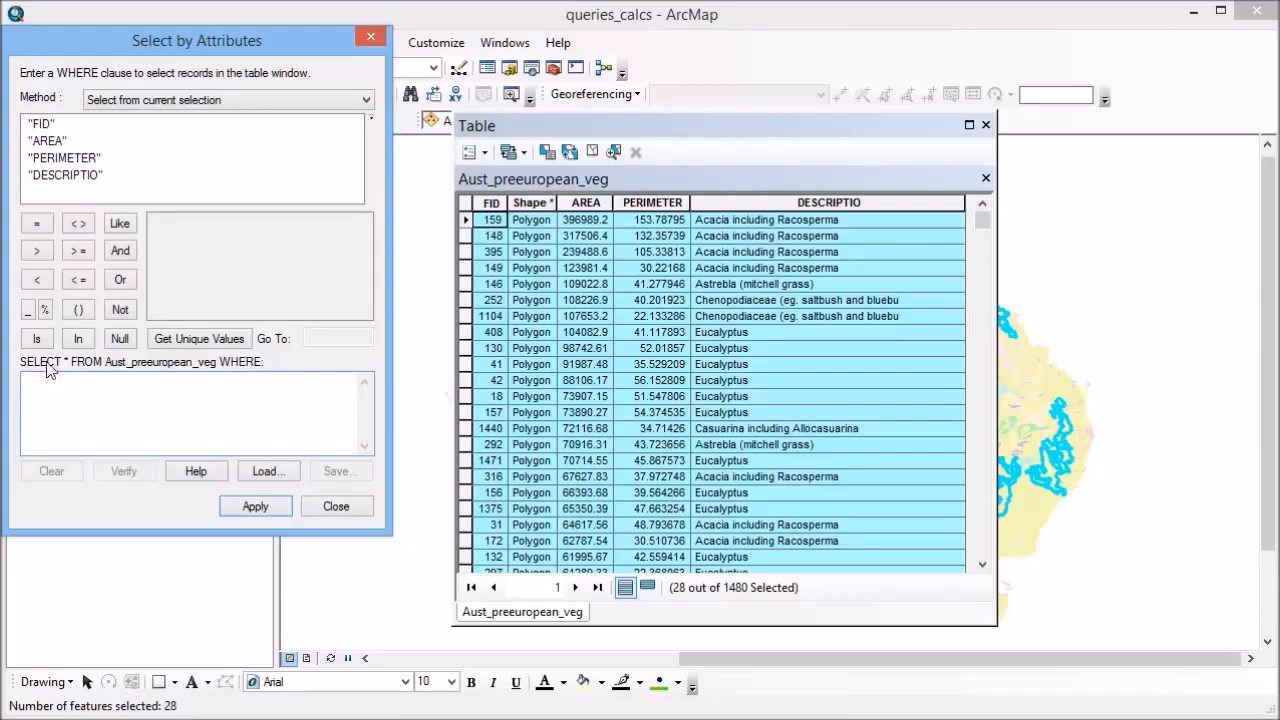
Narrow the current selection to records matching "DESCRIPTIO" = 'Eucalyptus', choosing the value from the field's unique values
click(74, 175)
double_click(74, 175)
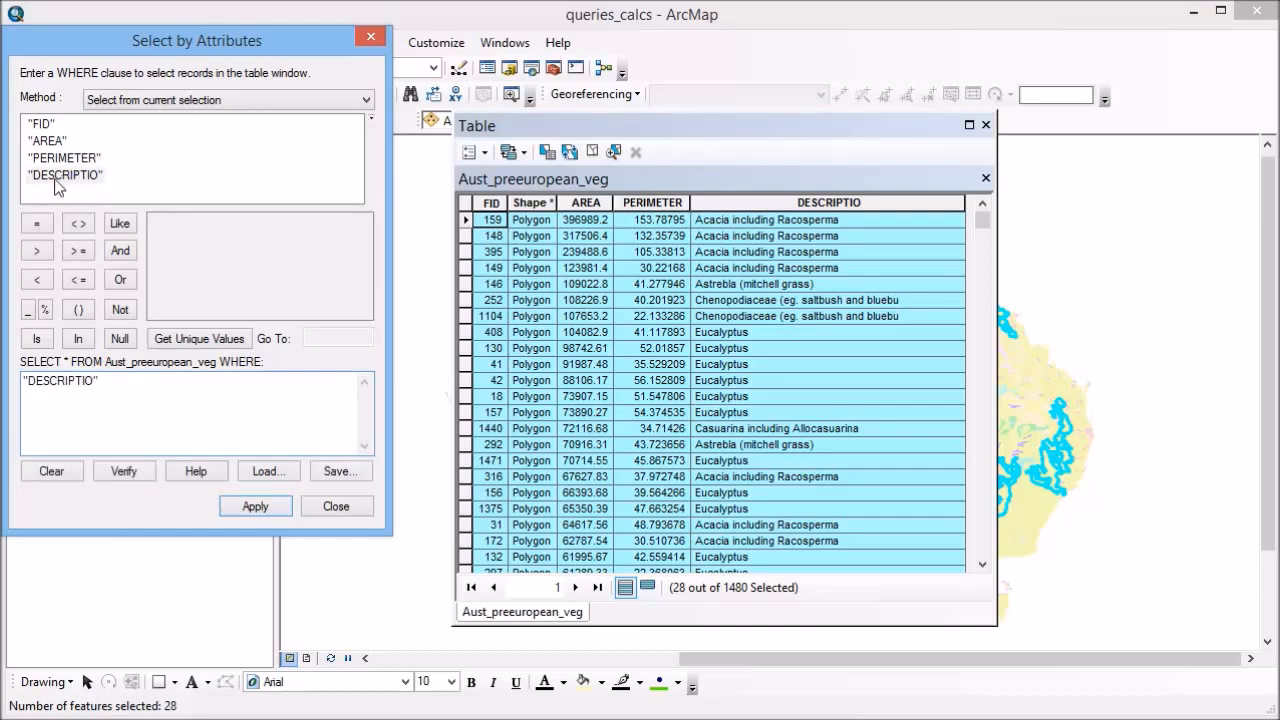
click(38, 224)
click(200, 340)
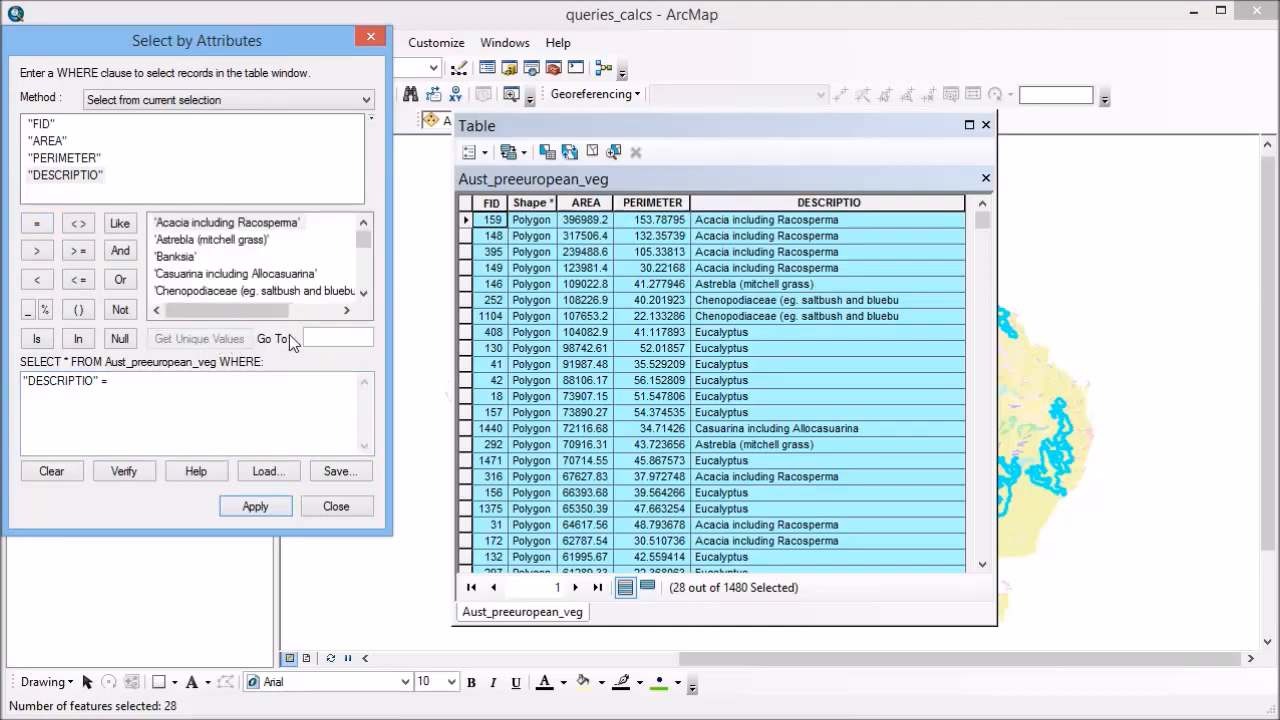
click(364, 295)
click(364, 295)
click(364, 295)
click(364, 295)
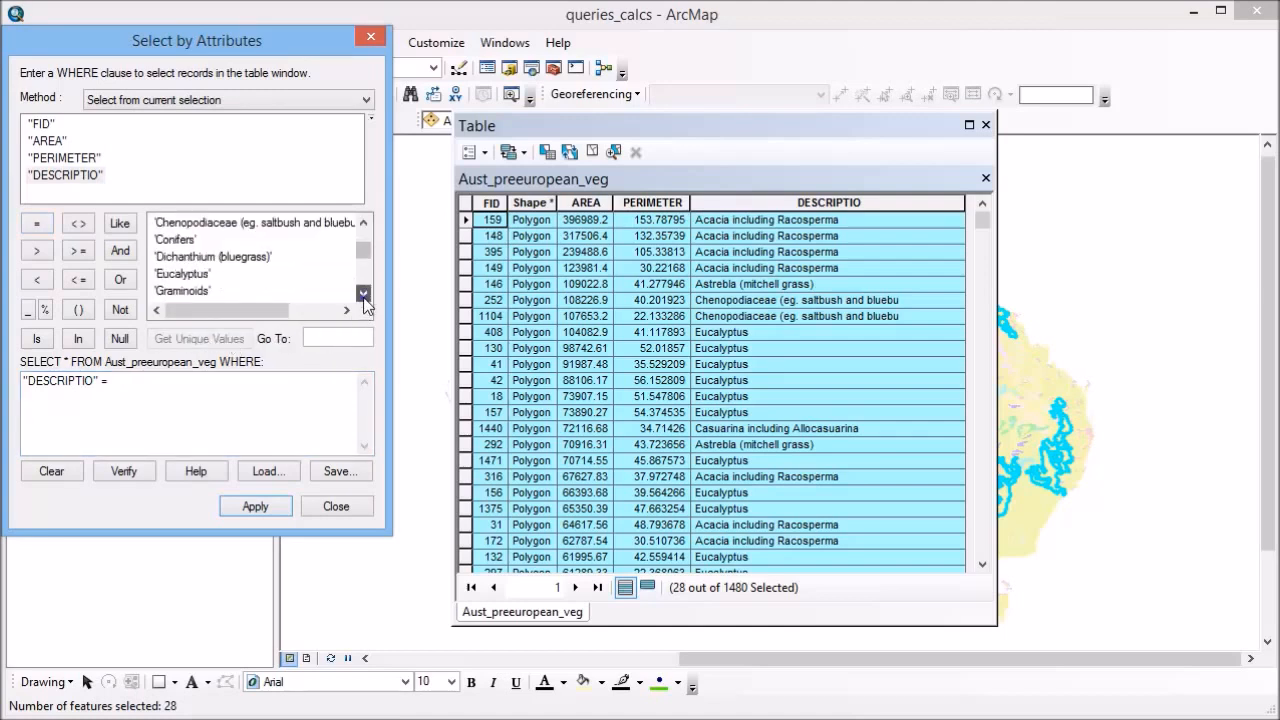
double_click(178, 273)
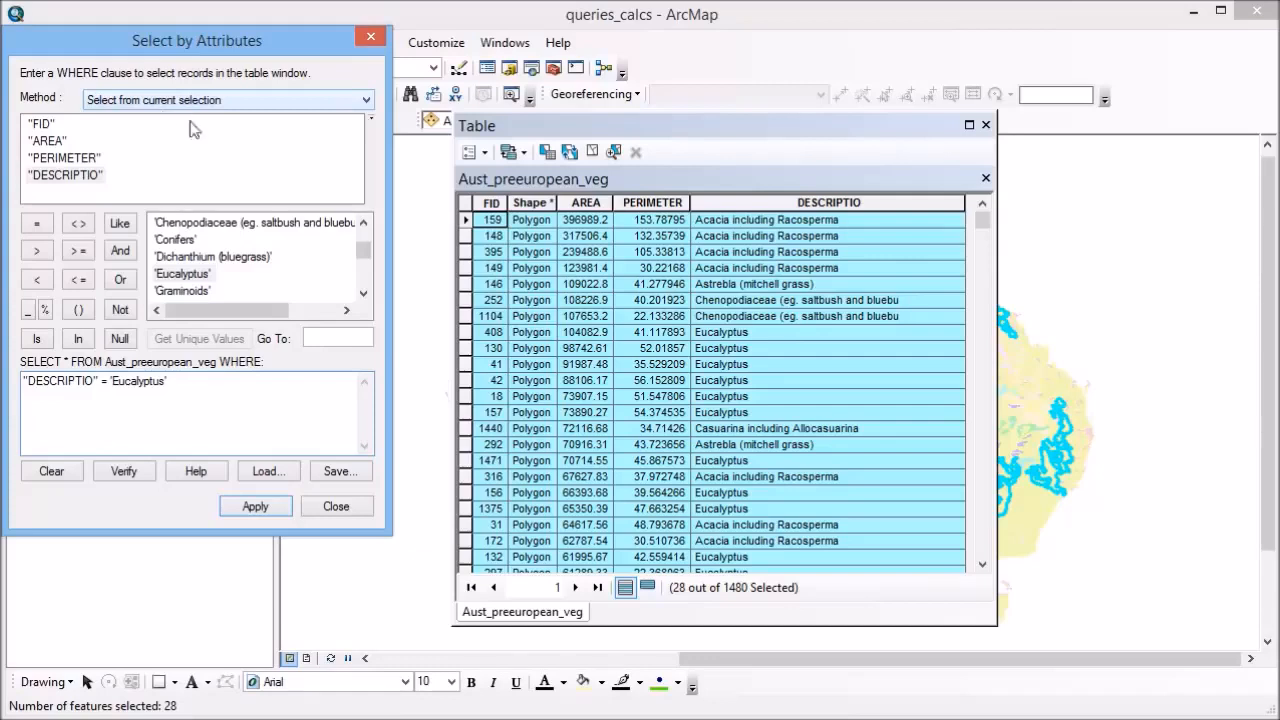
click(255, 507)
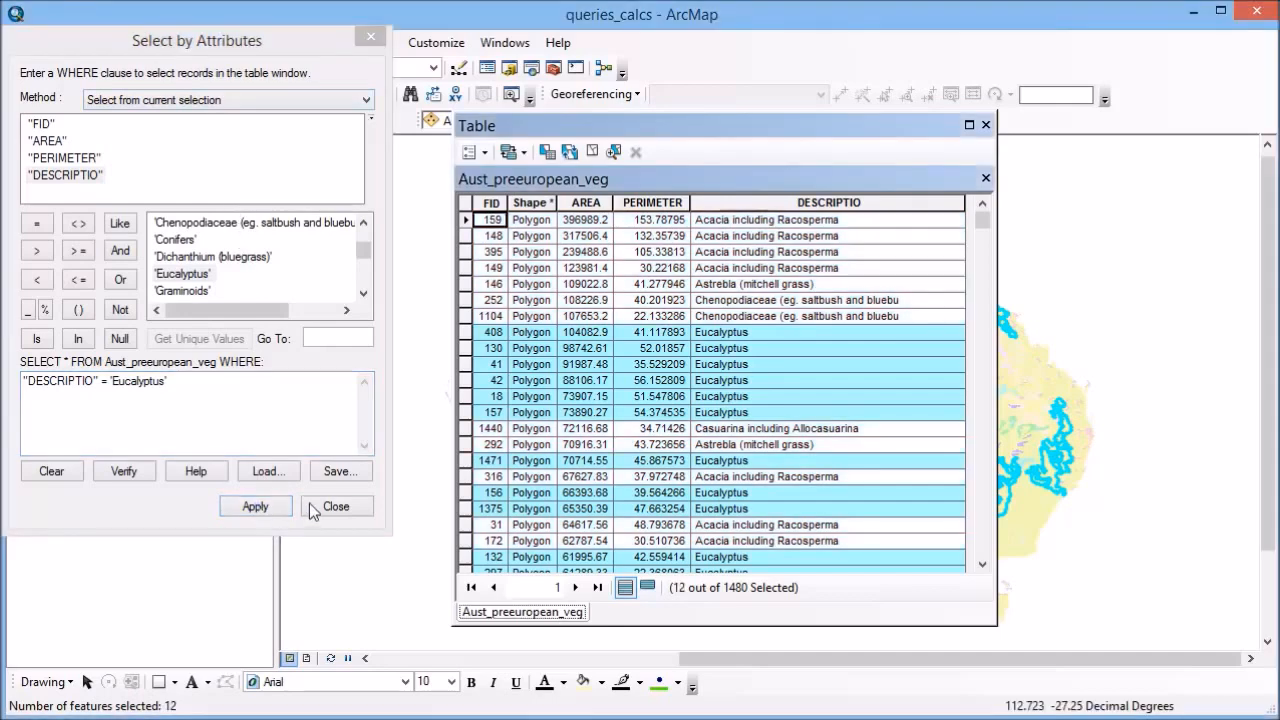
Move the attribute table off the map to examine the selected Eucalyptus polygons, and return it beside the query dialog
click(662, 128)
drag(662, 128, 253, 121)
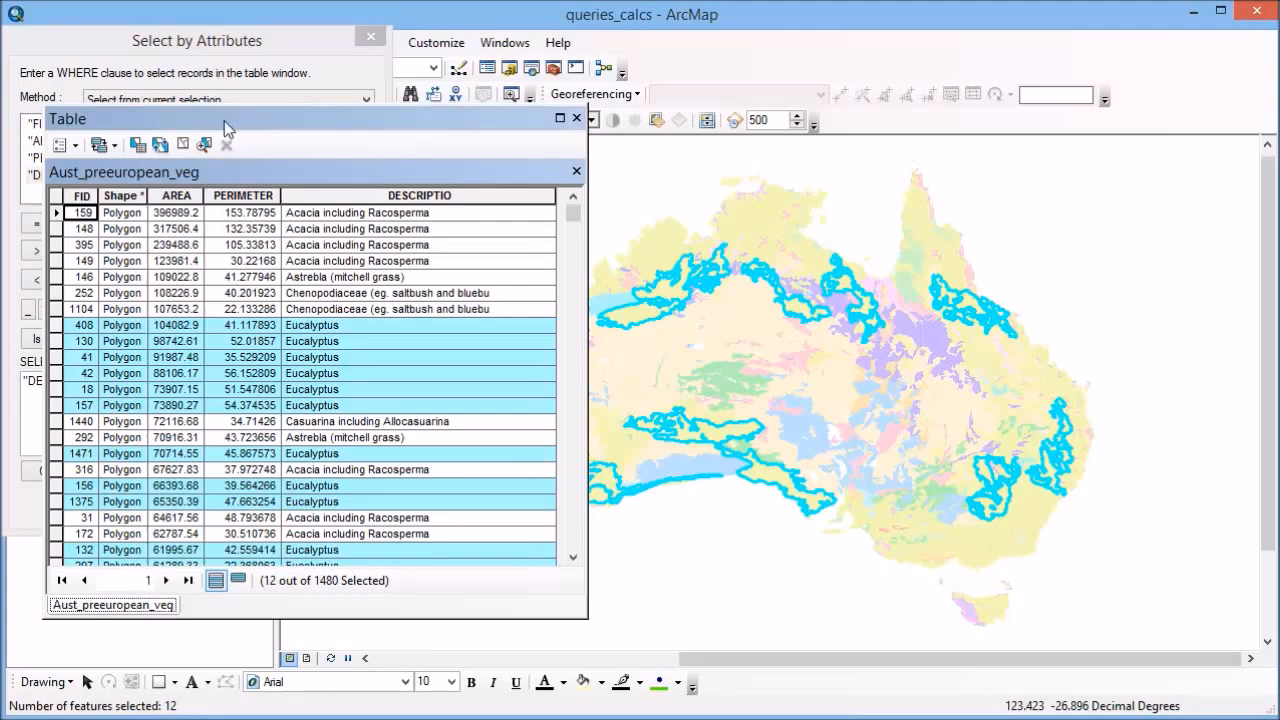
drag(182, 119, 695, 117)
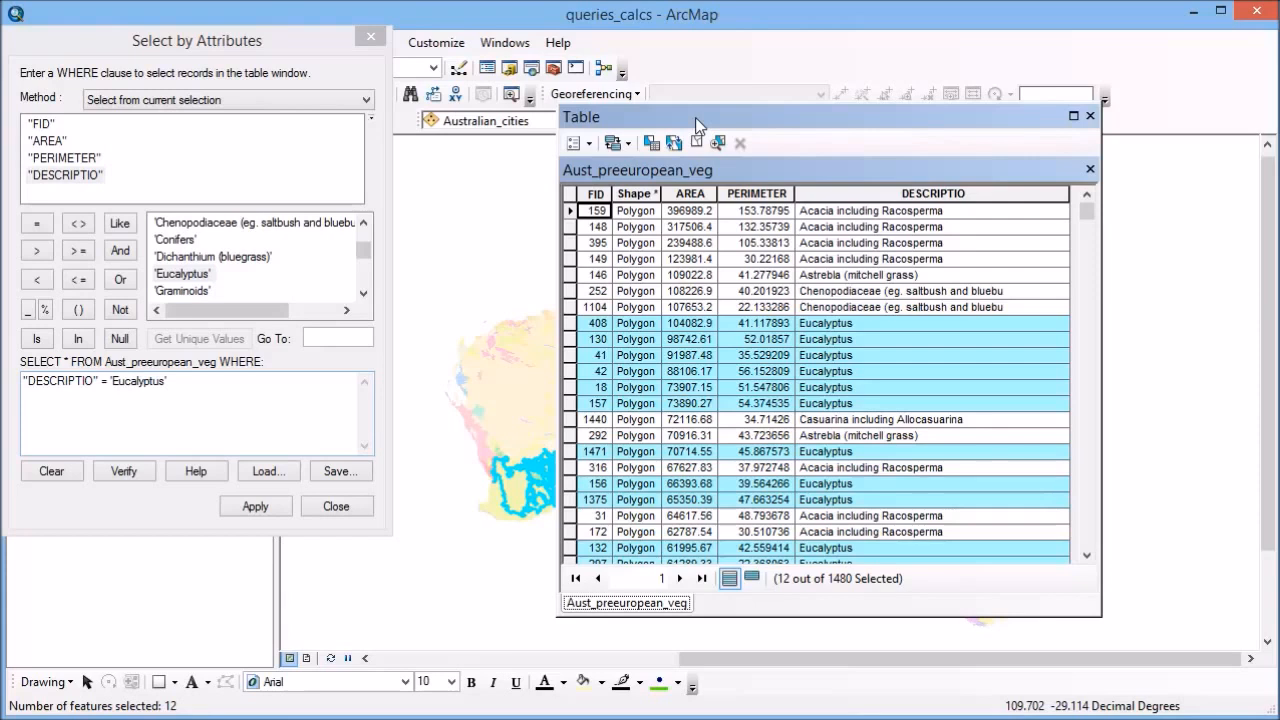
Set the selection method to Create a new selection and extend the Eucalyptus WHERE clause with AND "AREA" >50000
click(249, 97)
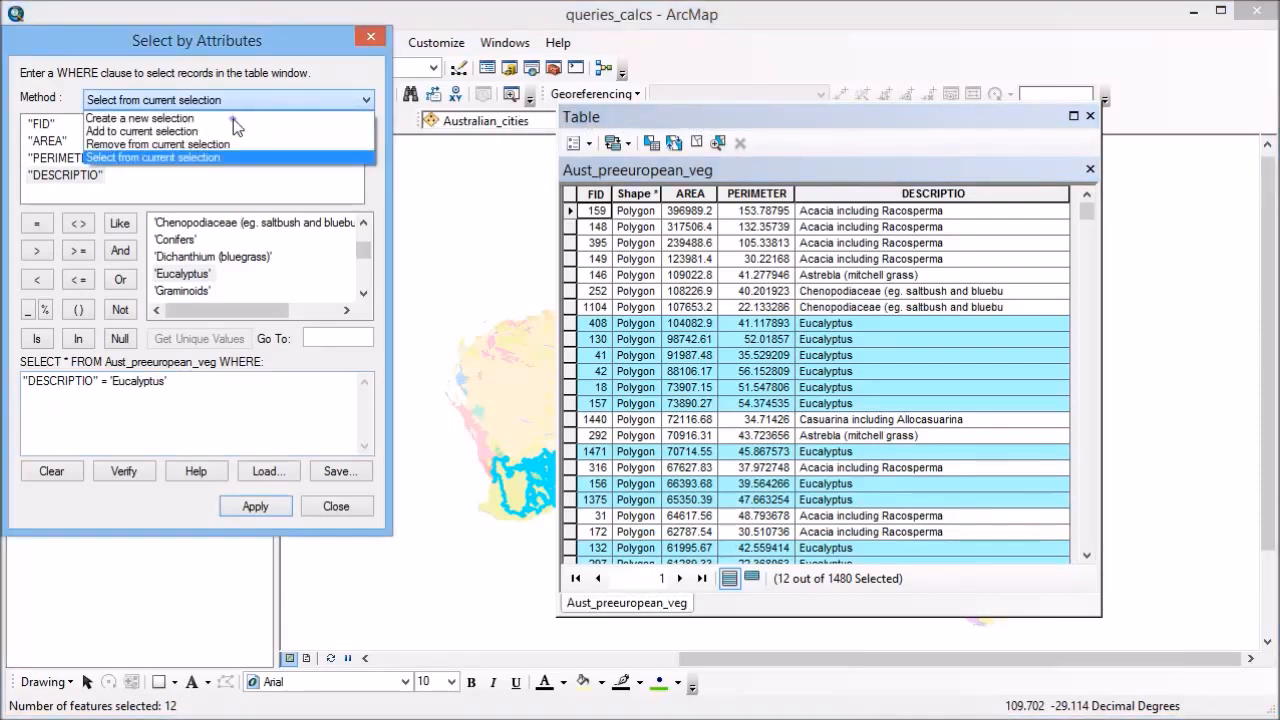
click(233, 119)
click(193, 385)
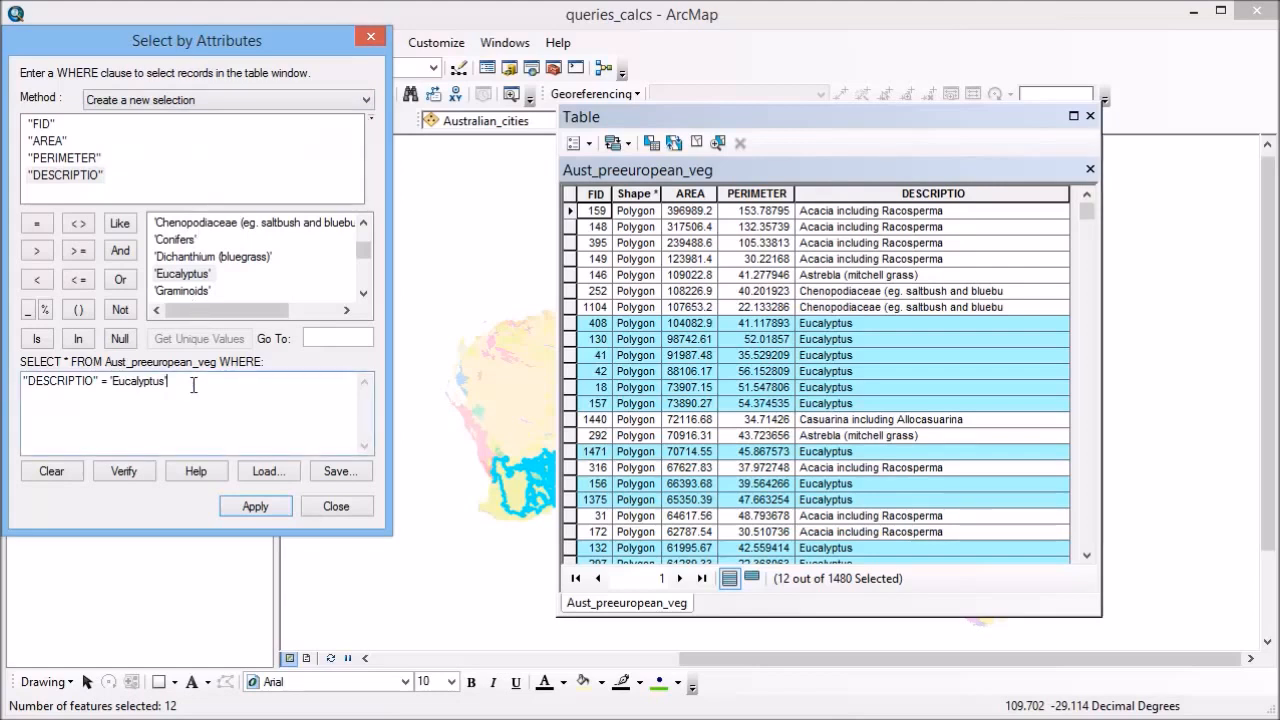
click(120, 251)
double_click(52, 141)
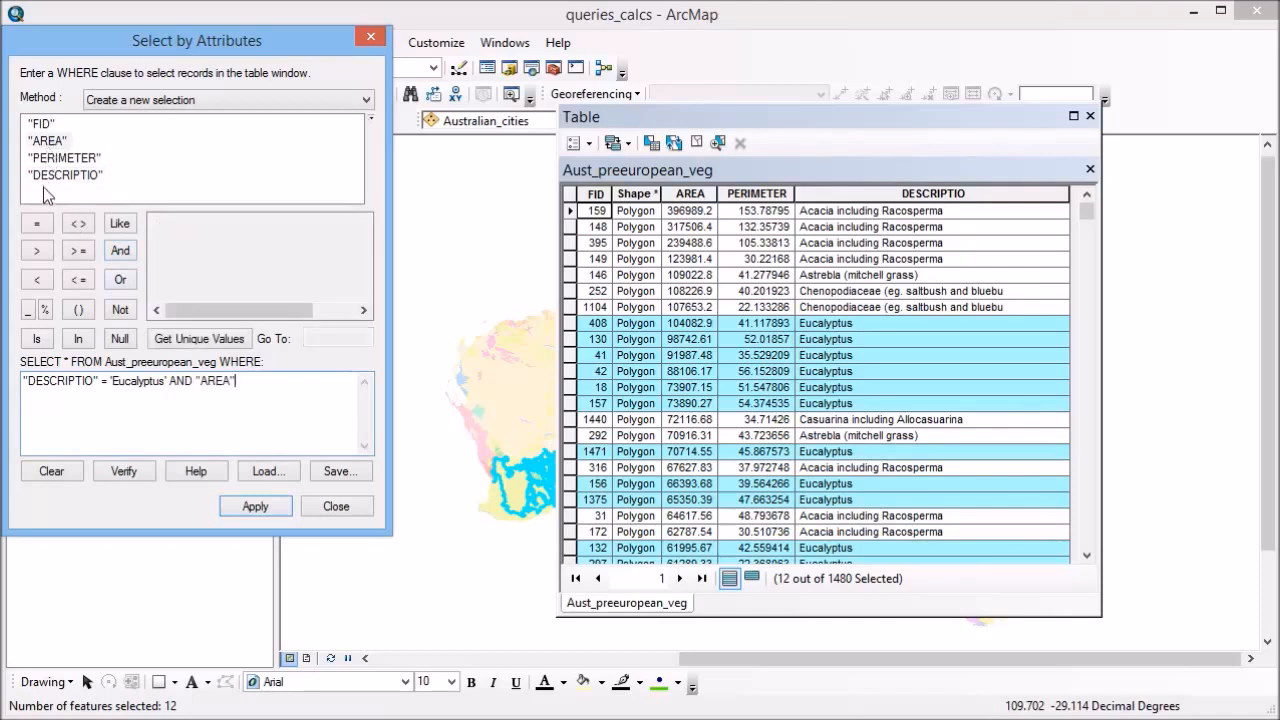
click(40, 250)
text(50000)
Clear the selected records in the Aust_preeuropean_veg table and delete the whole WHERE clause
click(704, 142)
drag(294, 381, 120, 366)
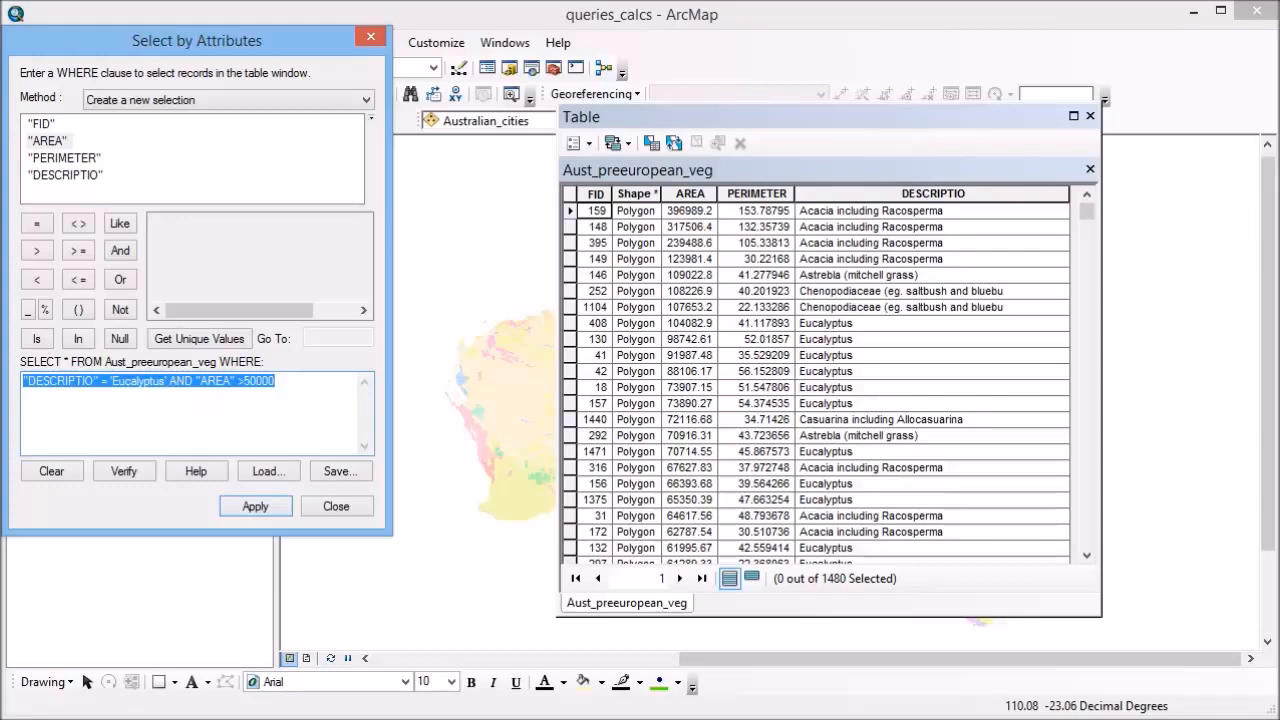
key(Delete)
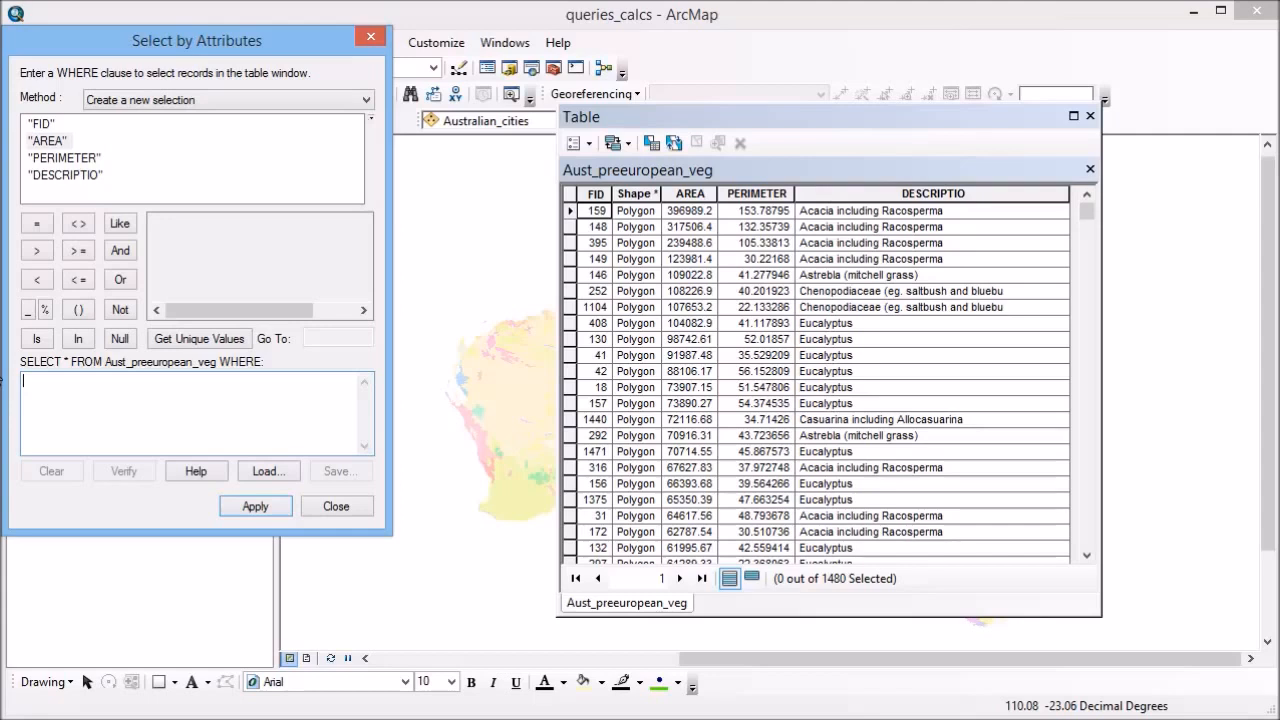
Select the records matching NOT "DESCRIPTIO" = 'Eucalyptus' and shift the table to show more of the map
click(121, 312)
click(79, 177)
double_click(79, 177)
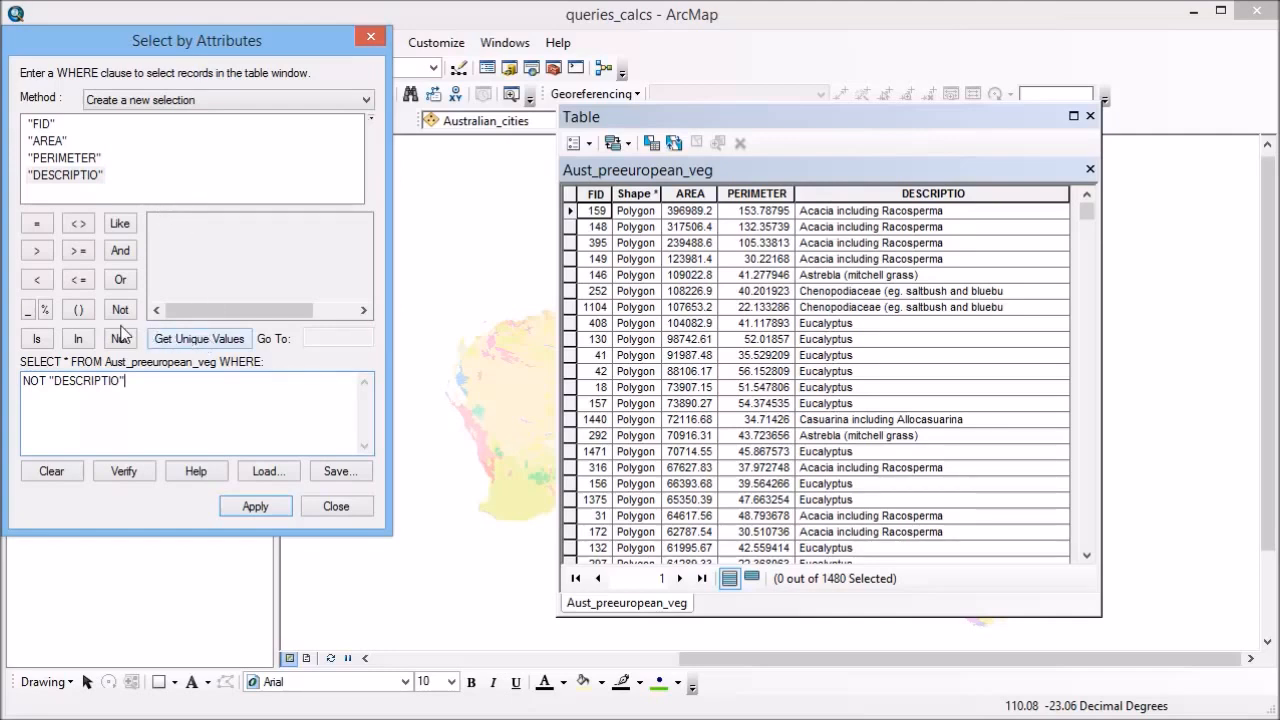
click(36, 223)
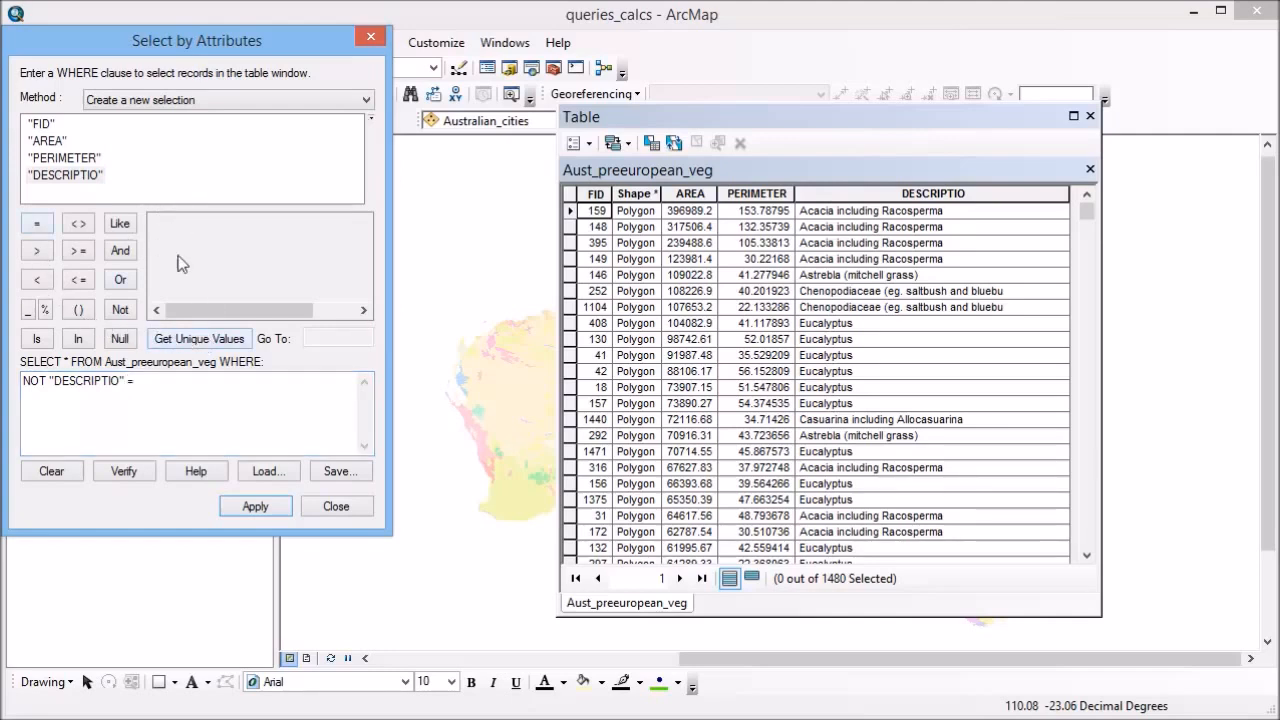
click(232, 339)
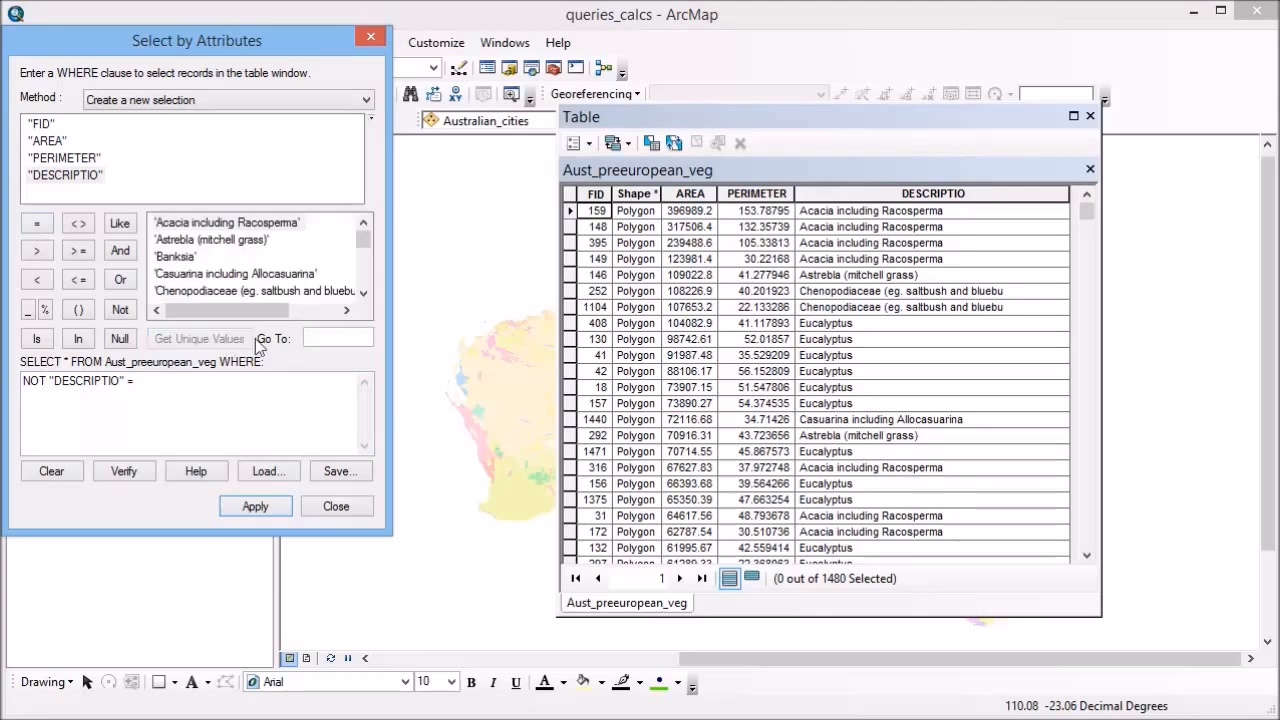
click(364, 293)
click(364, 293)
click(364, 293)
click(364, 293)
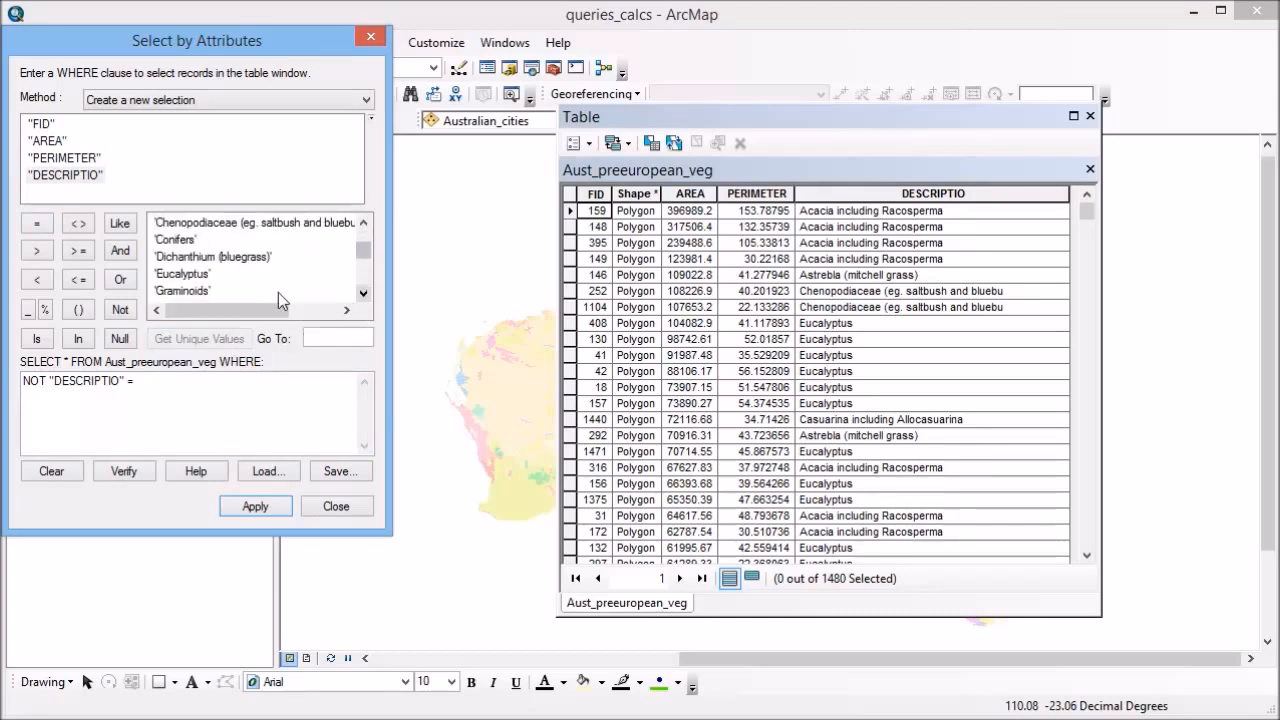
double_click(182, 274)
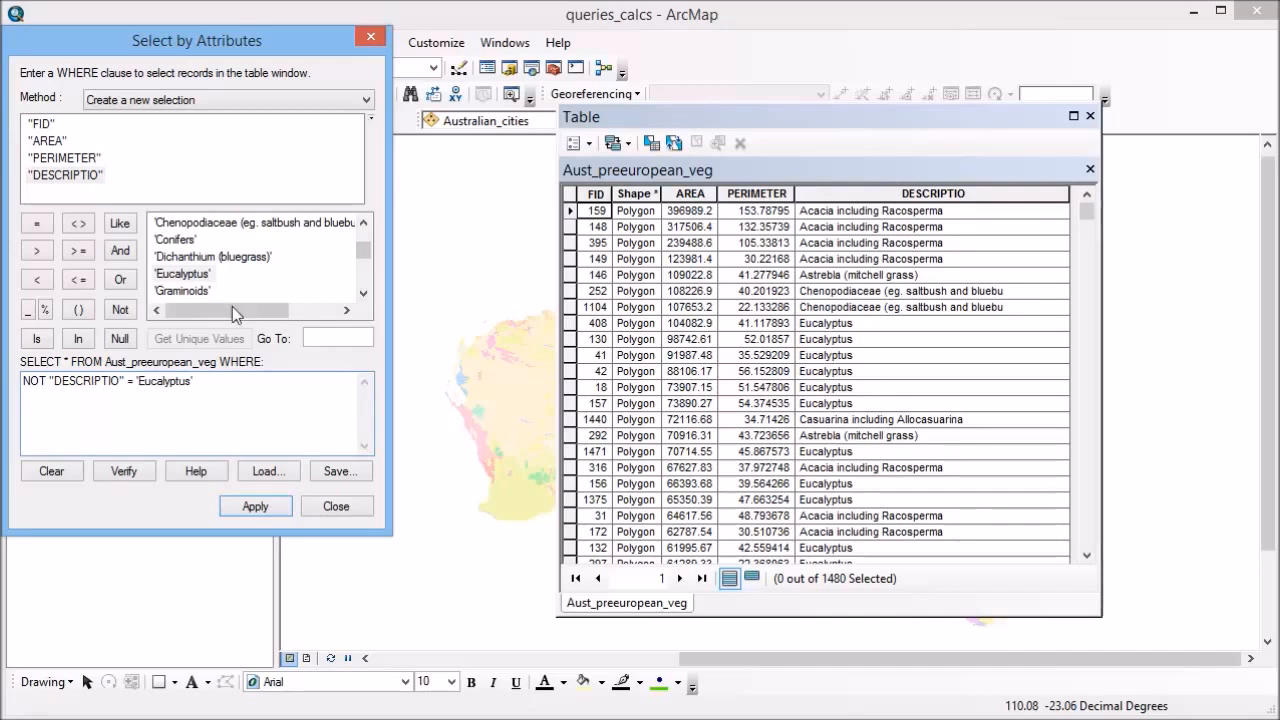
click(262, 510)
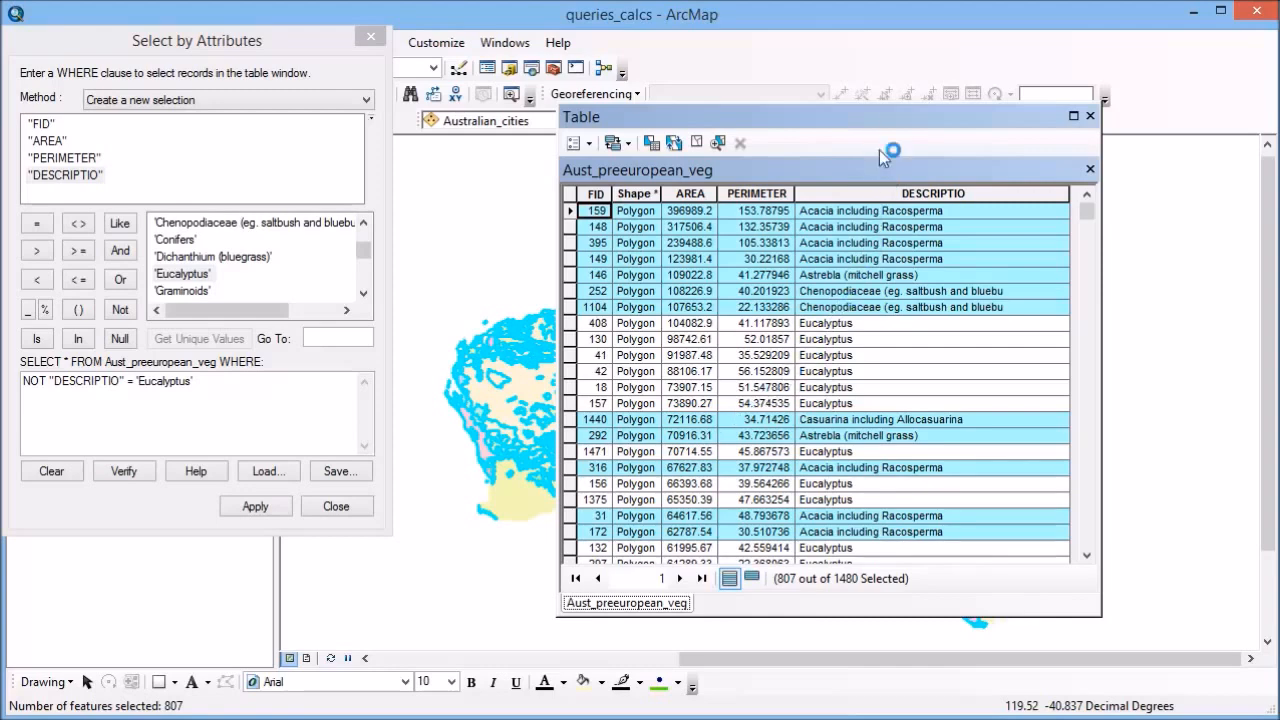
drag(881, 115, 779, 105)
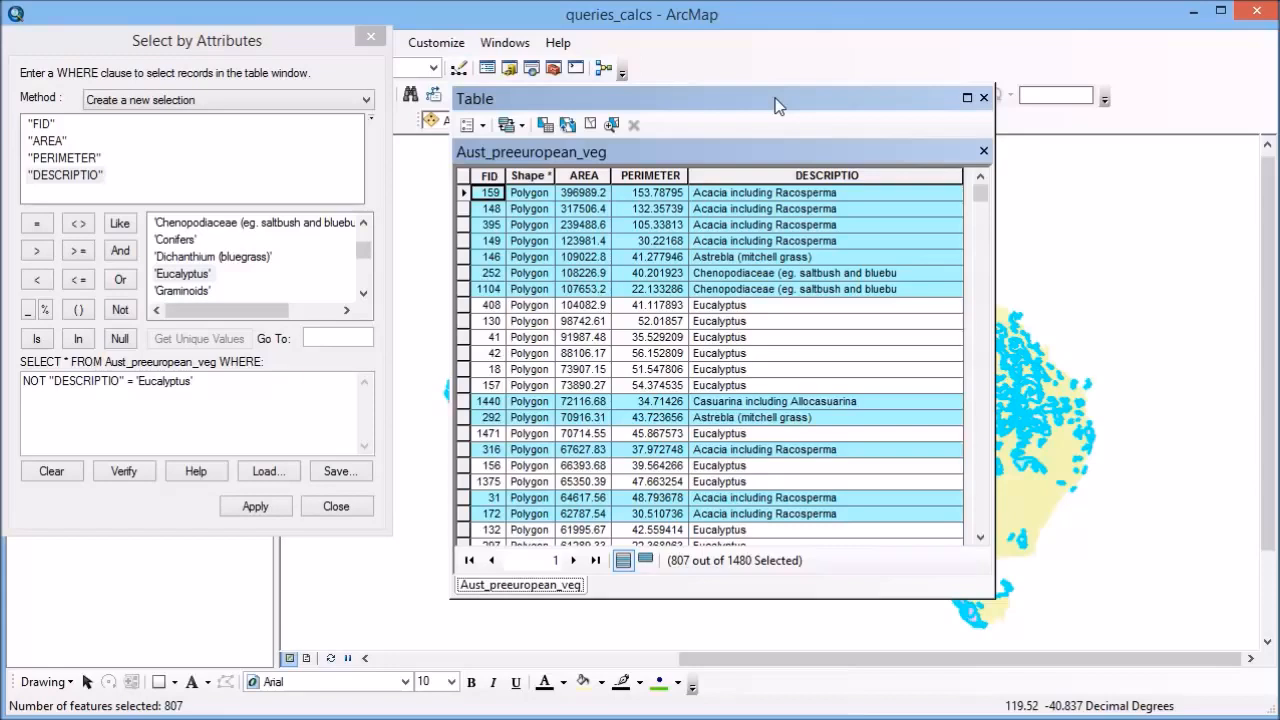
Close the vegetation table and open Select by Attributes for the TNC_Terrestrial_Ecoregions_Aust table, positioning the dialog beside the record names
click(984, 97)
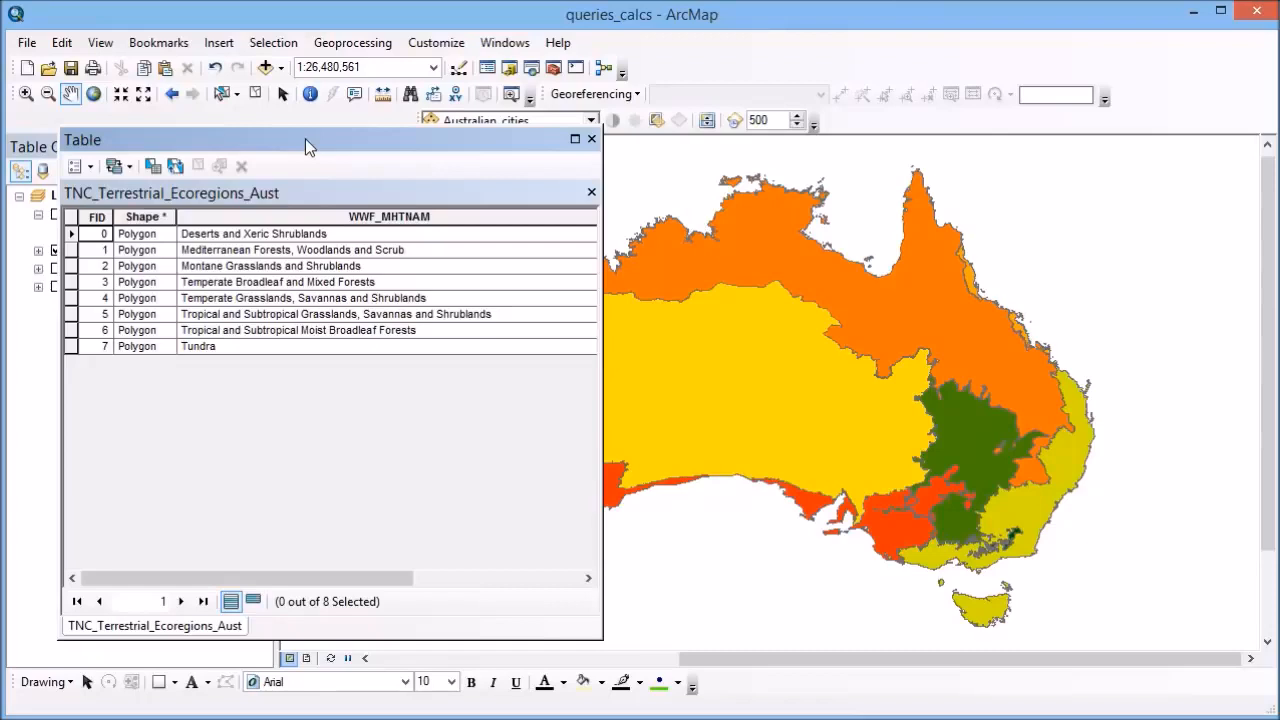
click(90, 168)
click(107, 216)
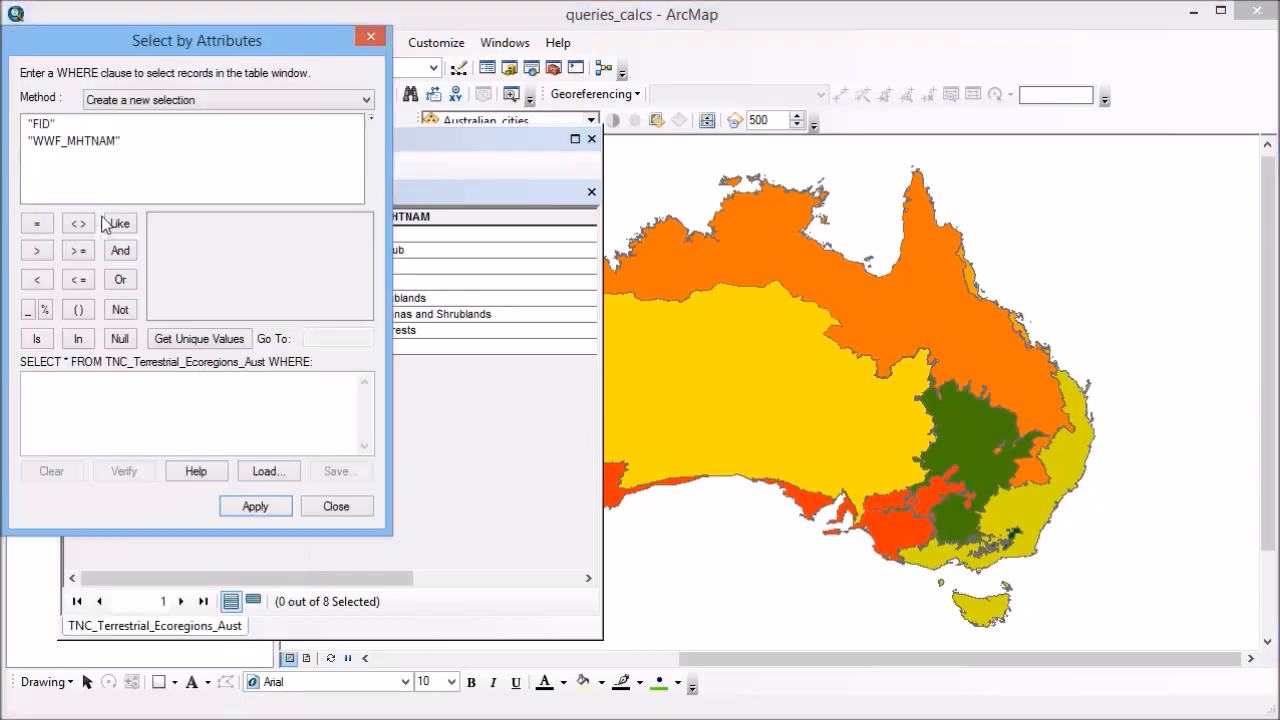
drag(105, 45, 680, 186)
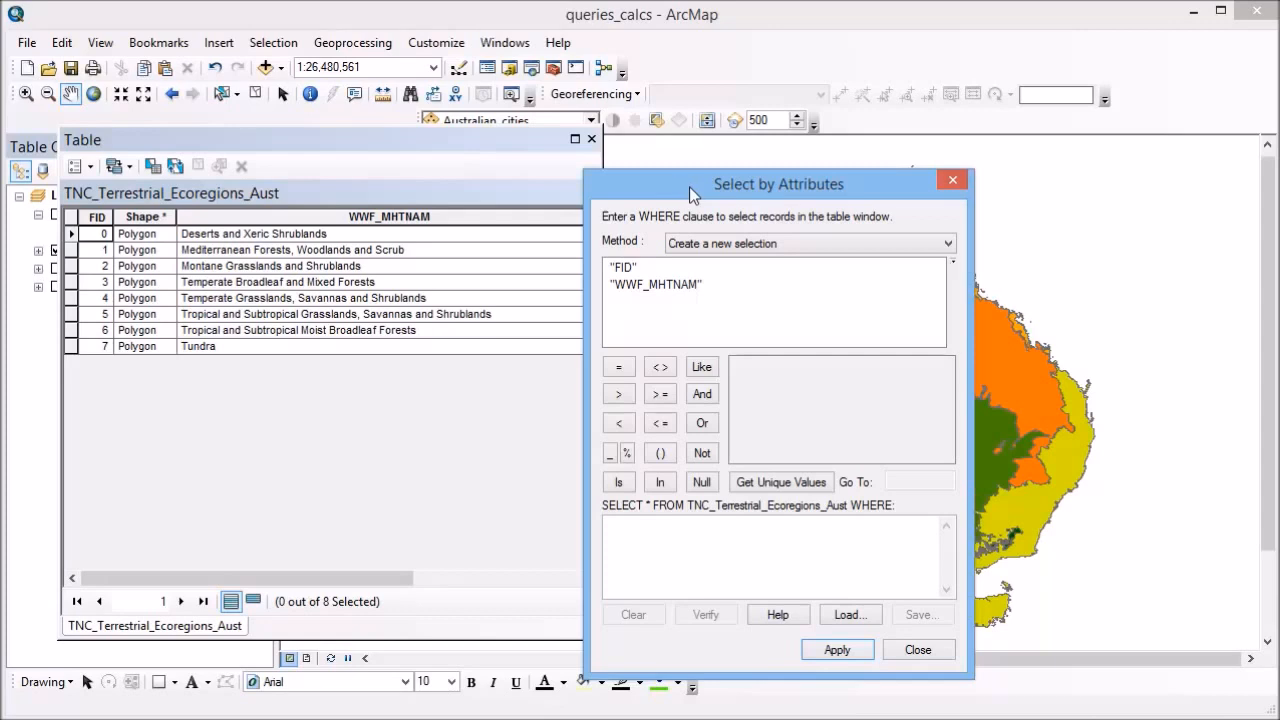
drag(697, 190, 462, 154)
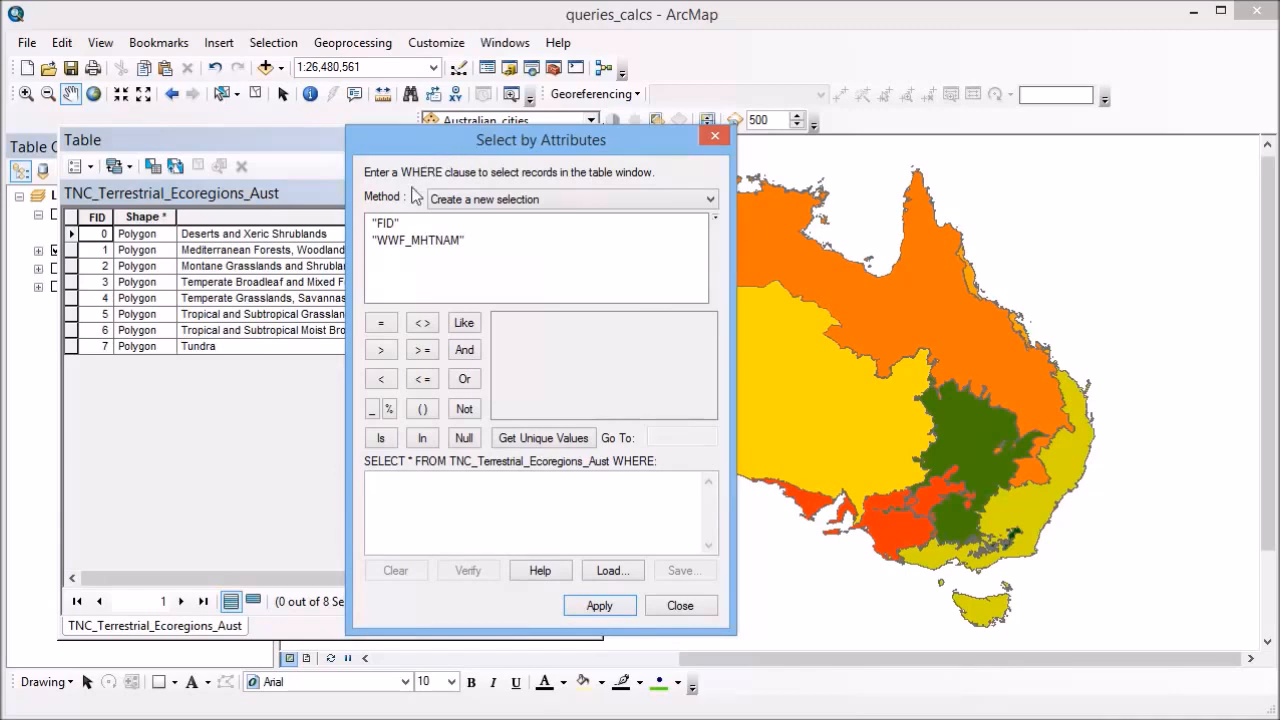
Select the ecoregion records matching "WWF_MHTNAM" LIKE '%Grass%', keeping the query dialog clear of the table's names
click(405, 241)
double_click(405, 241)
drag(407, 140, 571, 160)
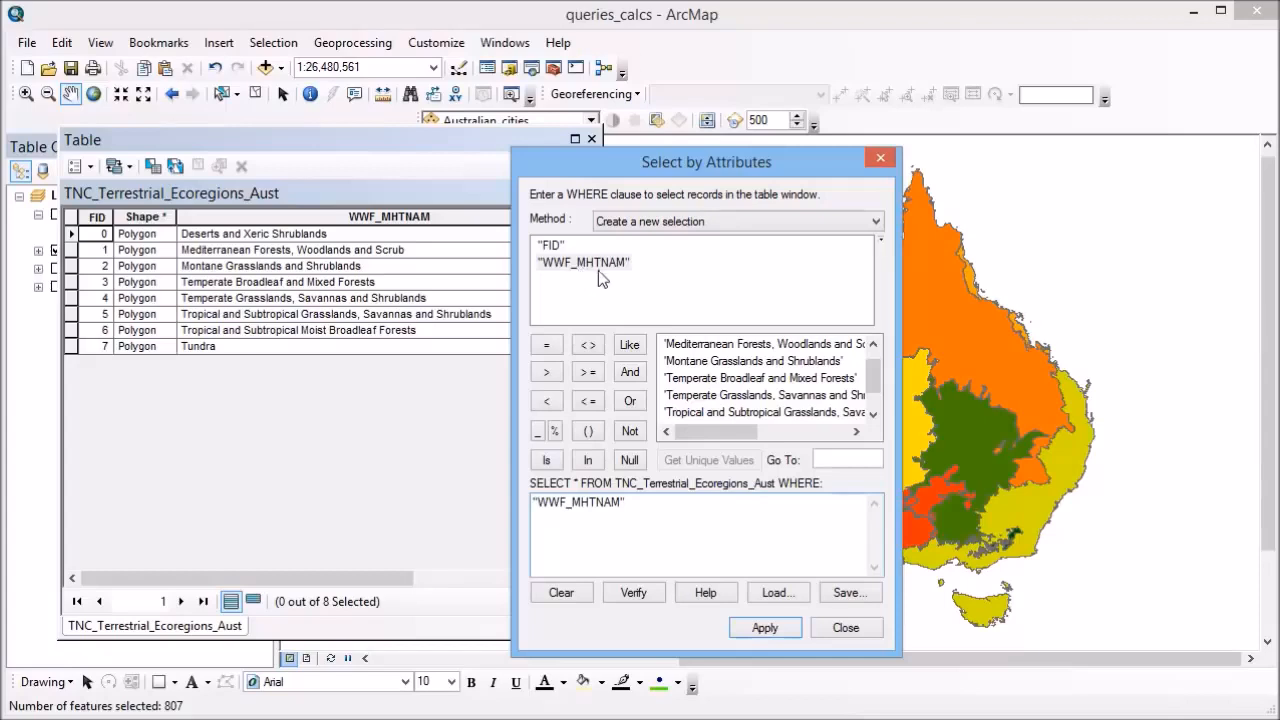
click(630, 346)
text('%)
text(Grass%)
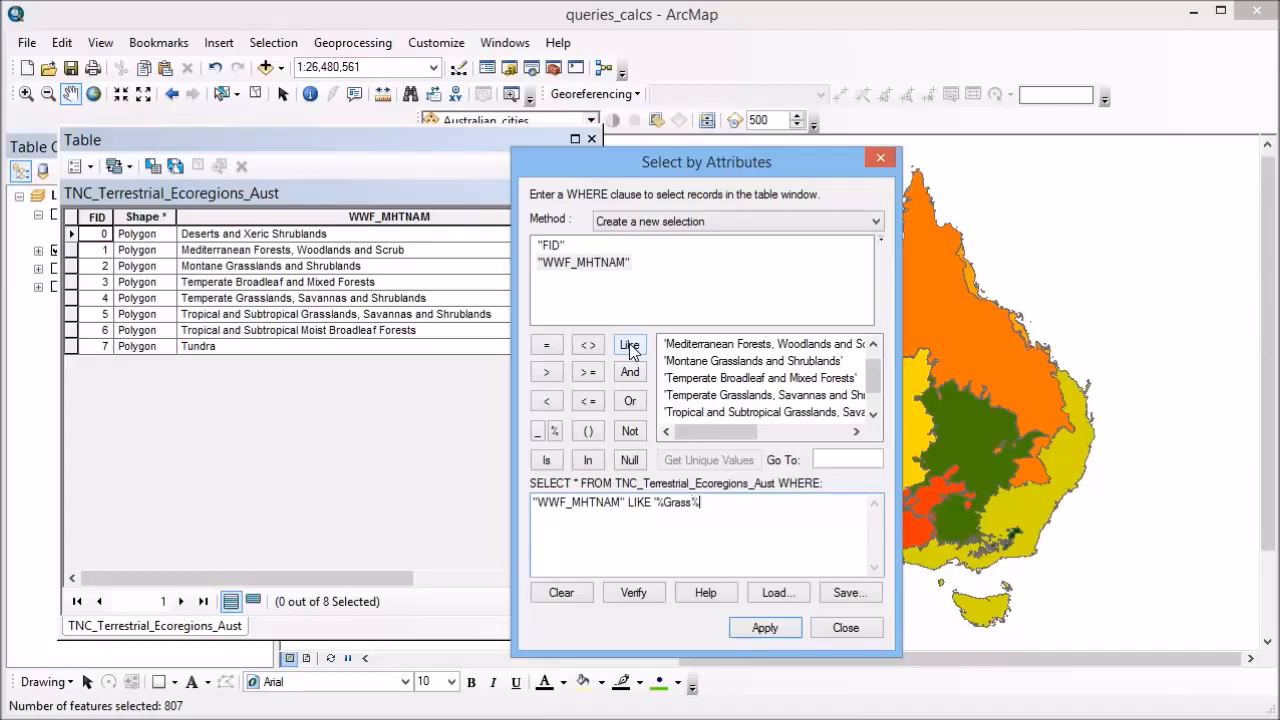
text(')
click(762, 632)
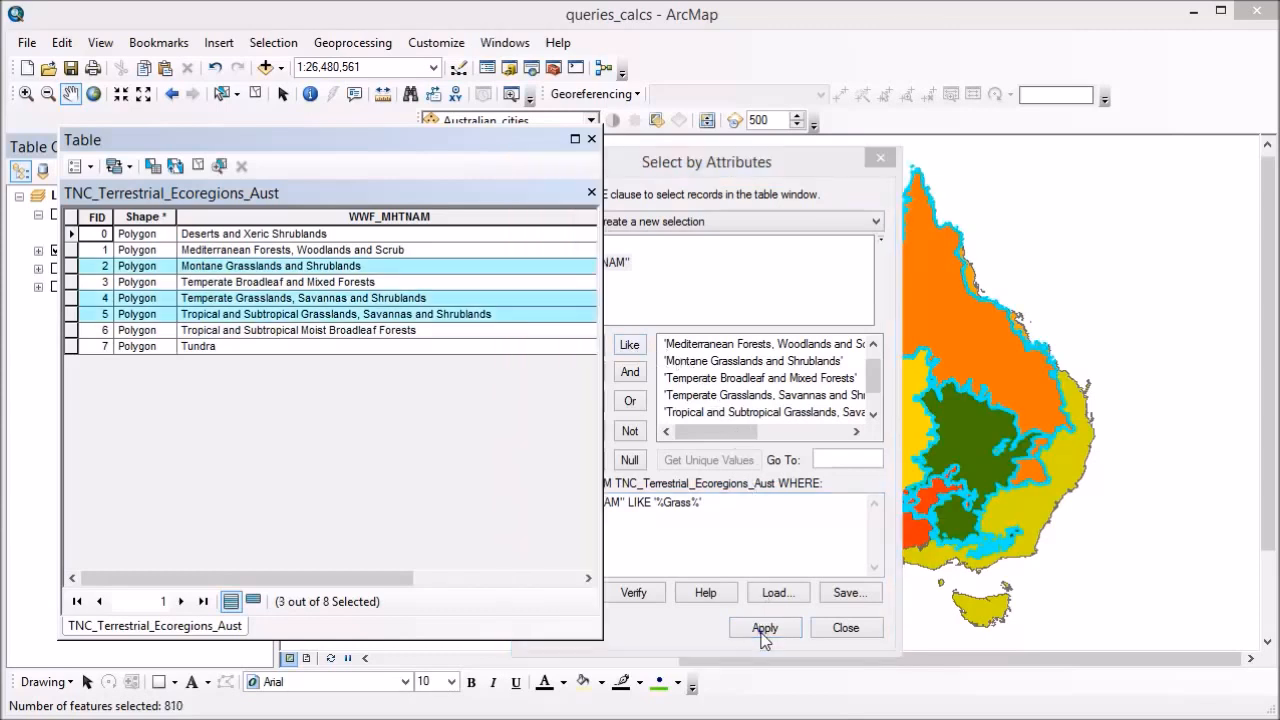